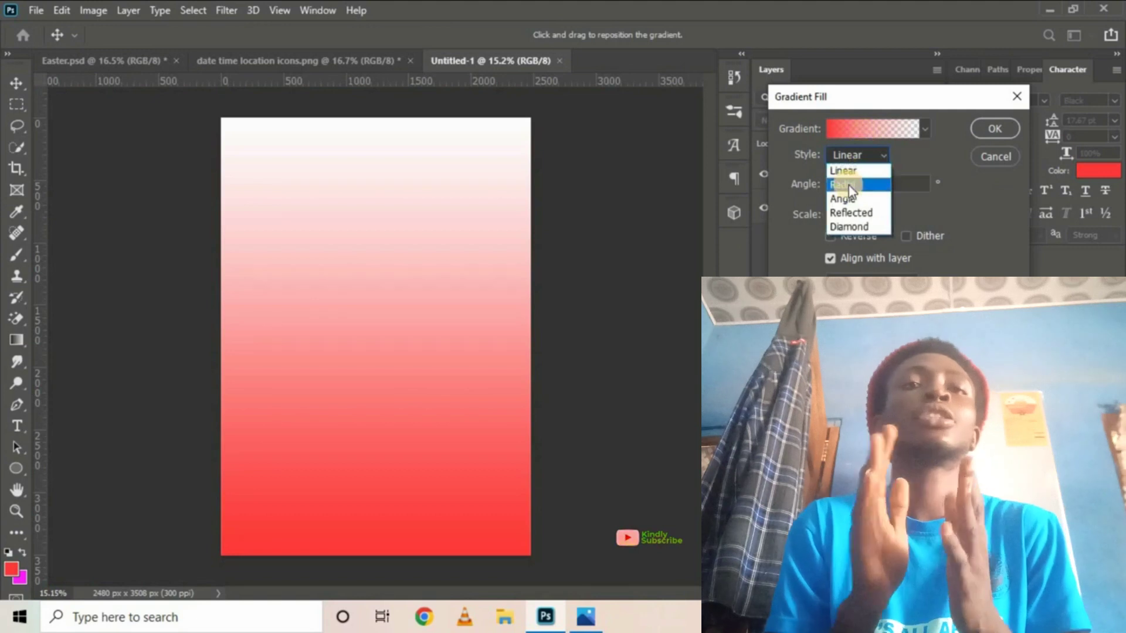
Step: Set the gradient fill's style to Radial with a bright red centre fading to black, and apply it
click(845, 186)
click(851, 130)
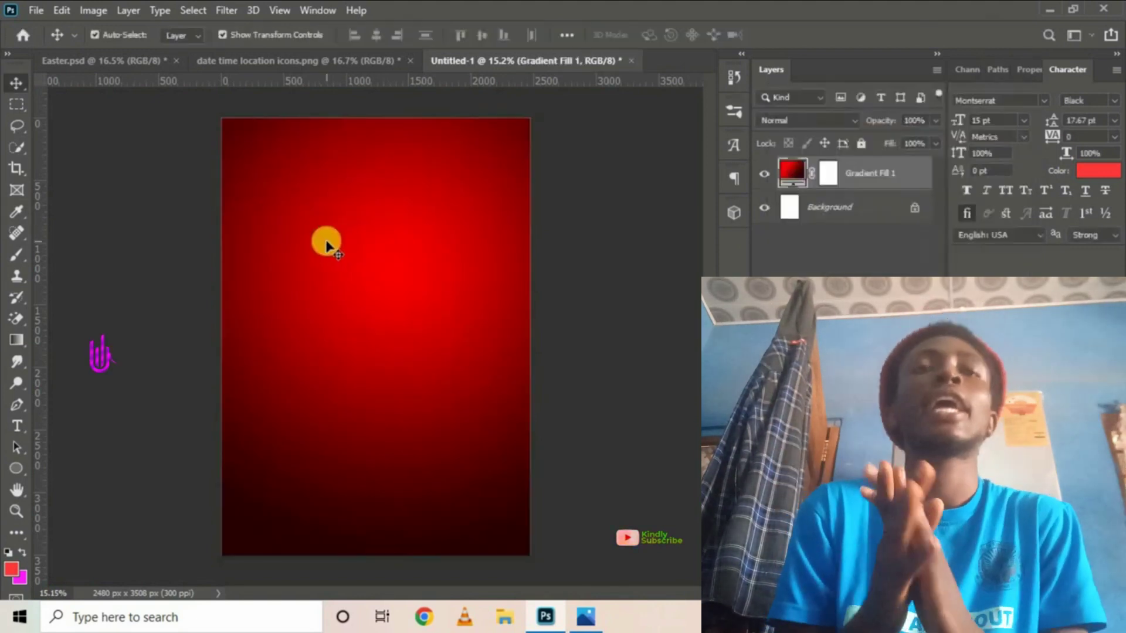
scroll(322, 244, down, 3)
scroll(319, 244, up, 4)
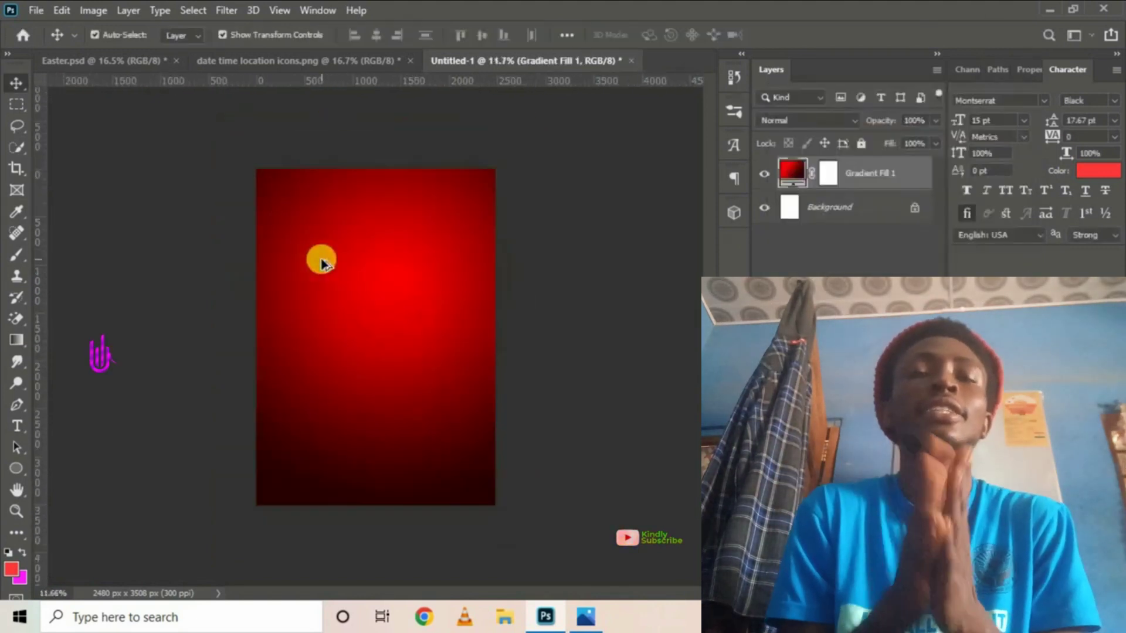
scroll(266, 278, up, 1)
scroll(266, 281, down, 1)
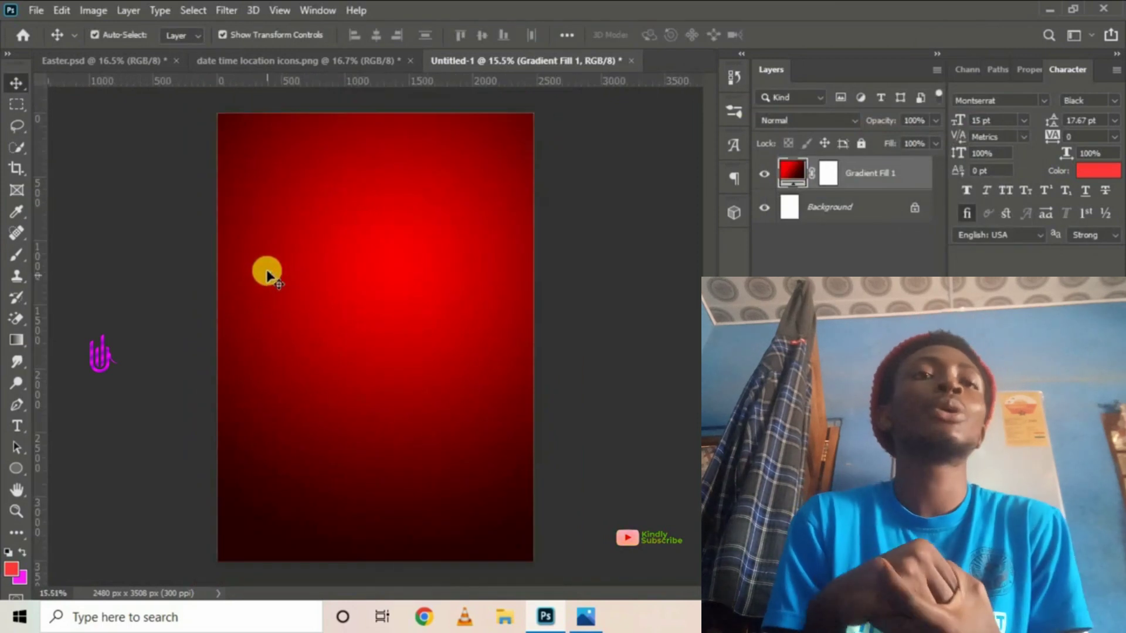
Step: Place the leather_texture_design2 image from the Easter flyer course folder as an embedded object
click(496, 245)
click(36, 11)
click(88, 338)
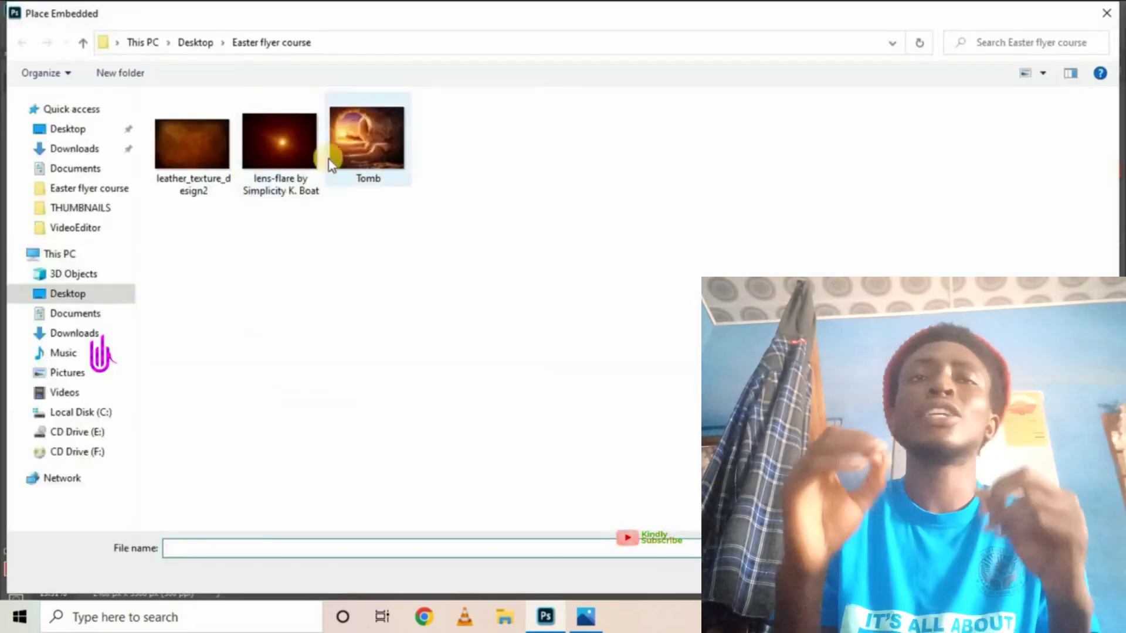
click(328, 159)
click(199, 161)
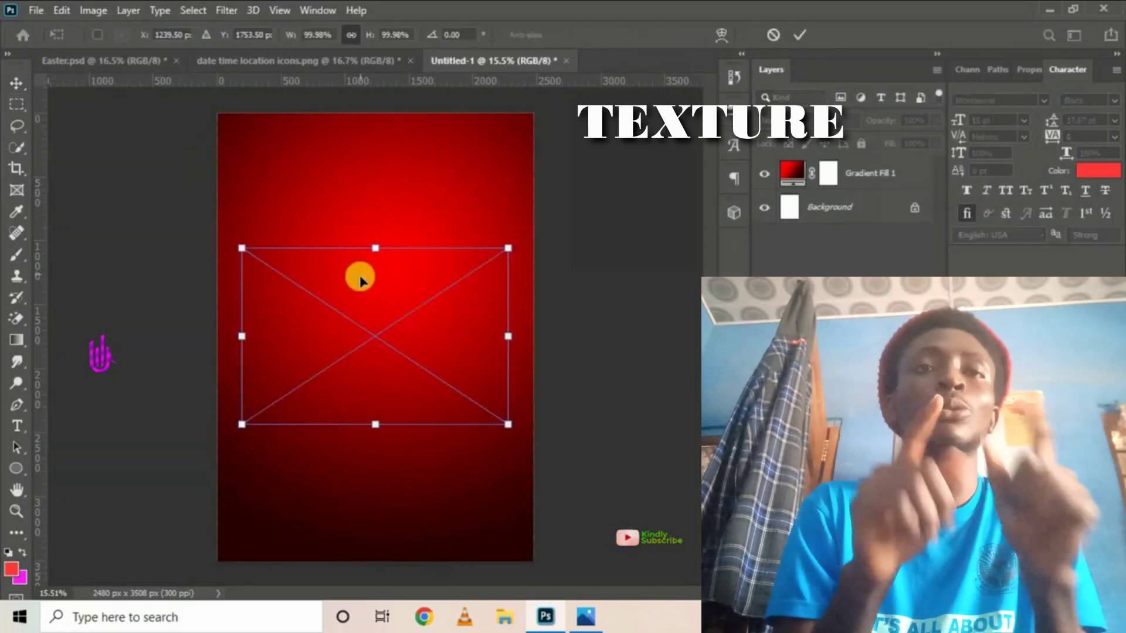
Step: Rotate the leather texture 90° clockwise, scale it to about 179% to cover the whole canvas, and commit the placement
right_click(378, 291)
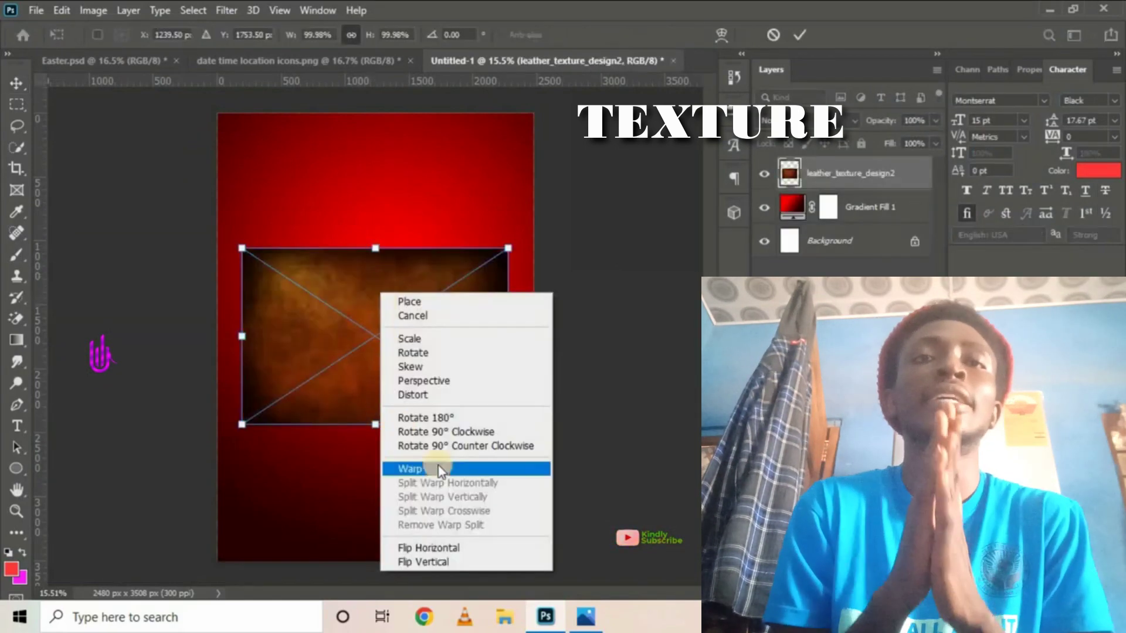
click(463, 432)
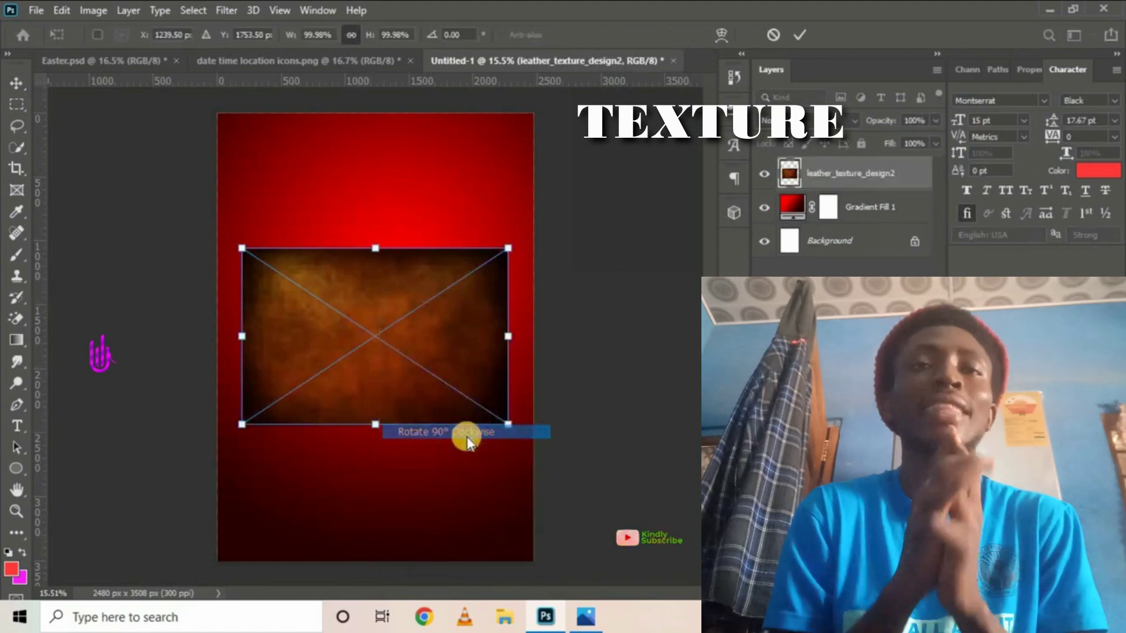
drag(463, 469, 546, 564)
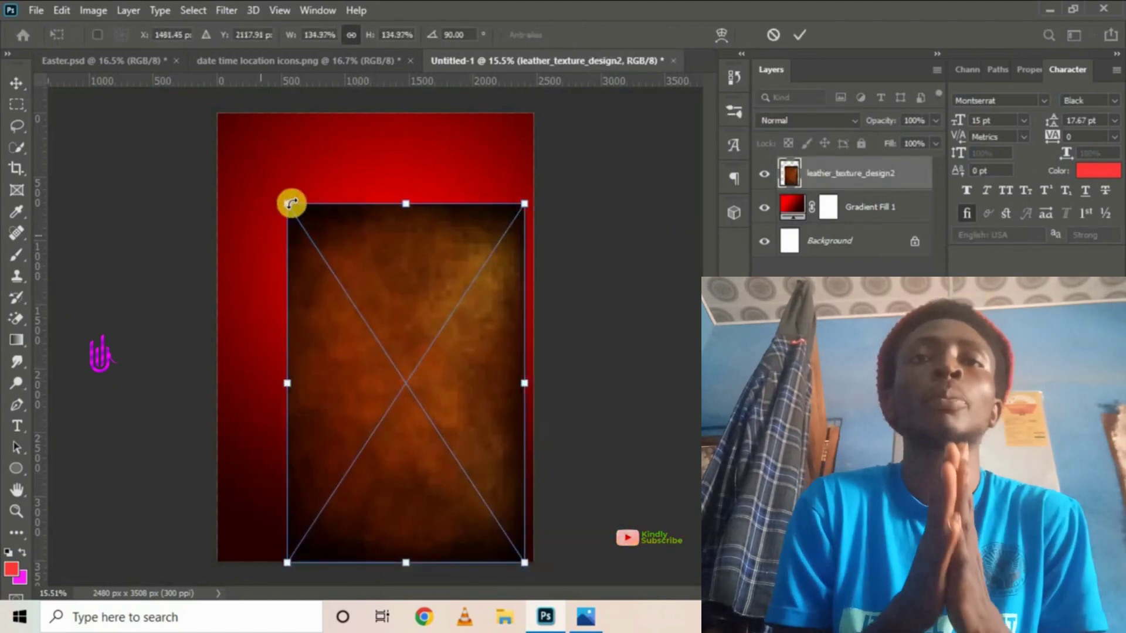
drag(288, 203, 217, 99)
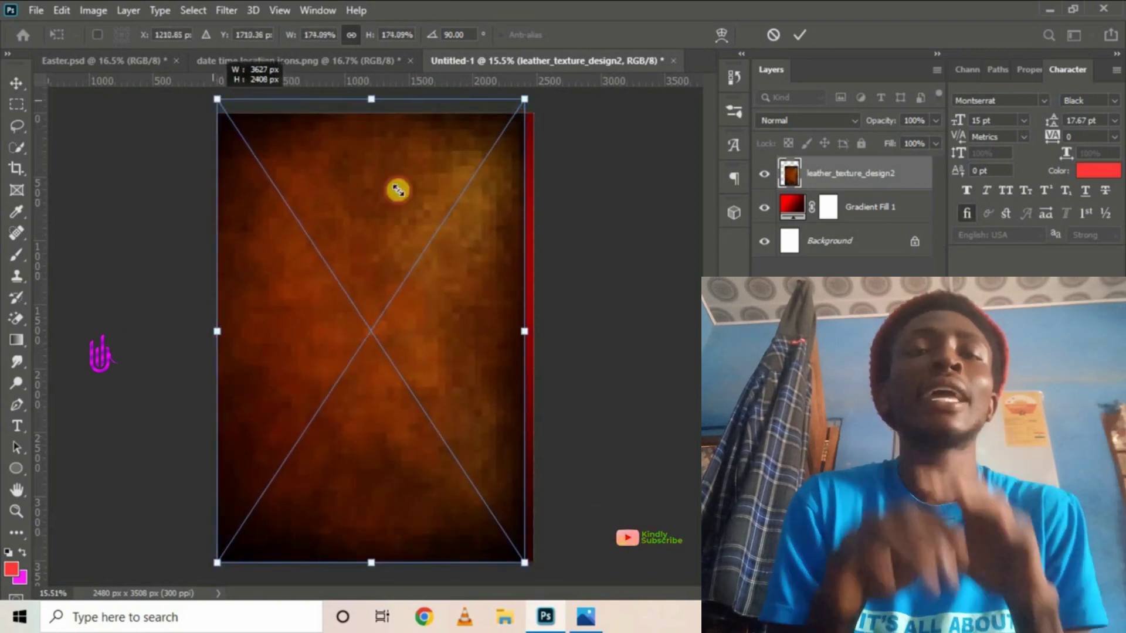
drag(524, 331, 535, 332)
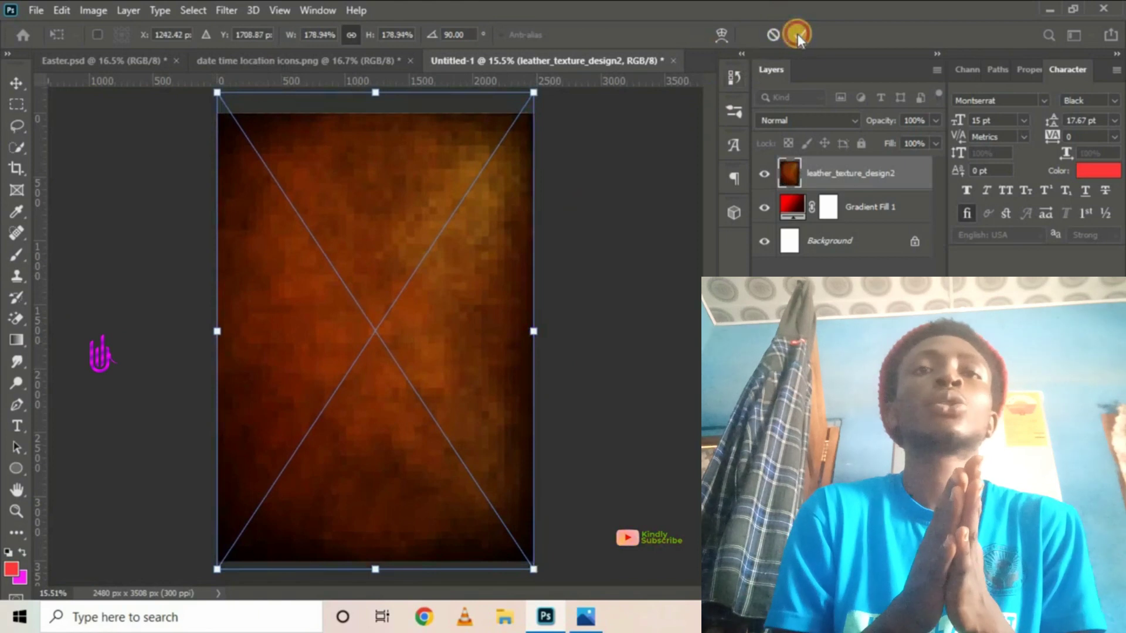
click(799, 35)
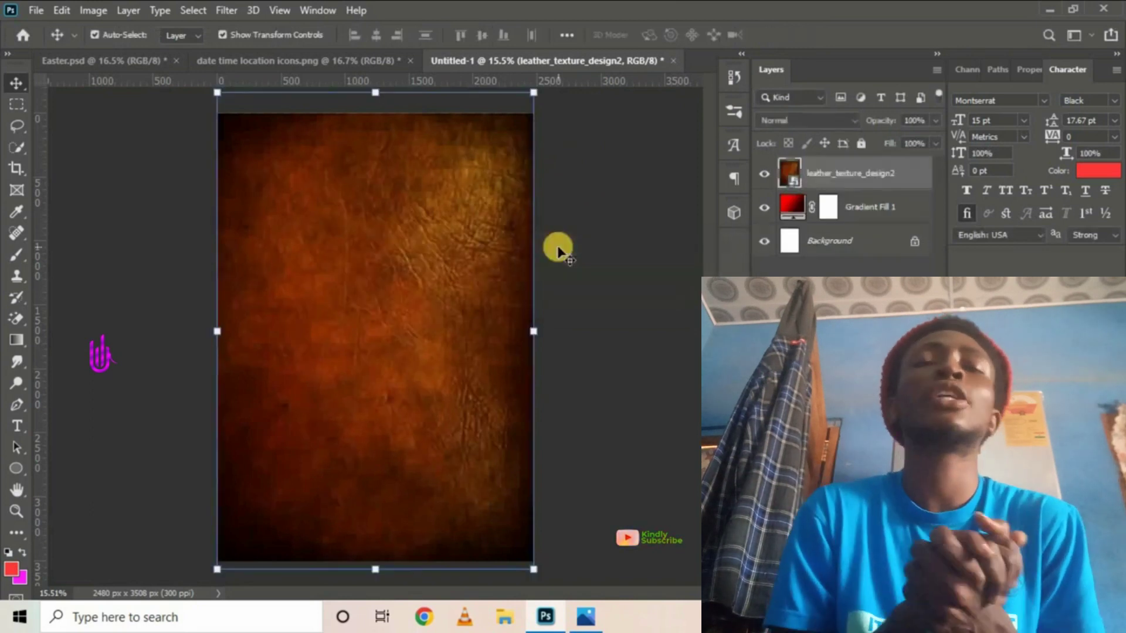
Step: Set the leather texture layer's blend mode to Darken
click(797, 118)
click(796, 117)
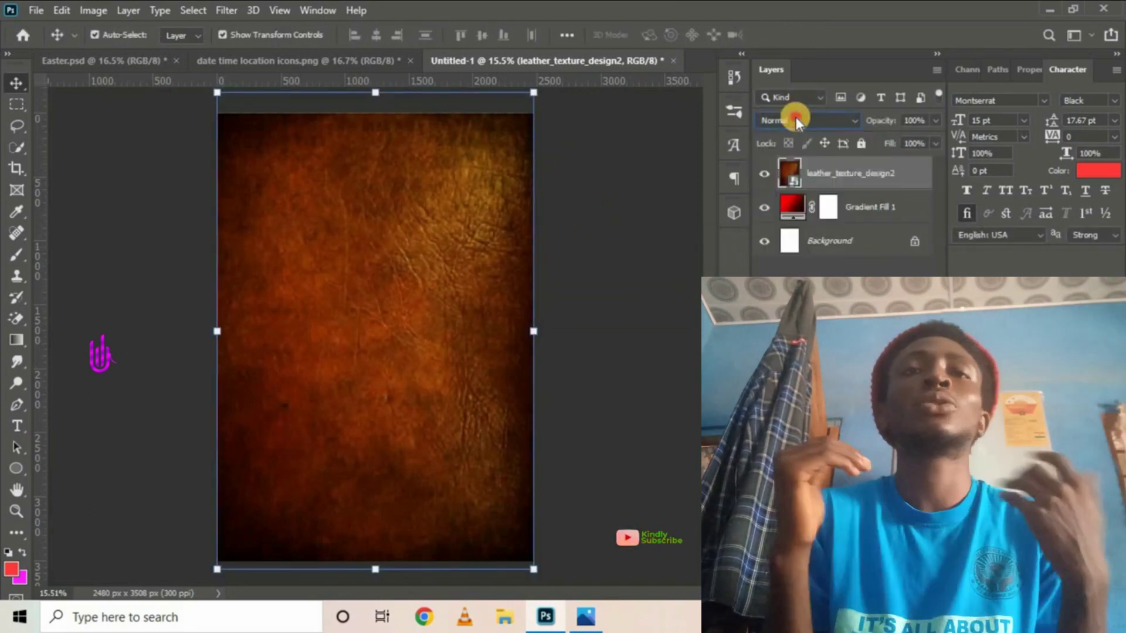
click(796, 117)
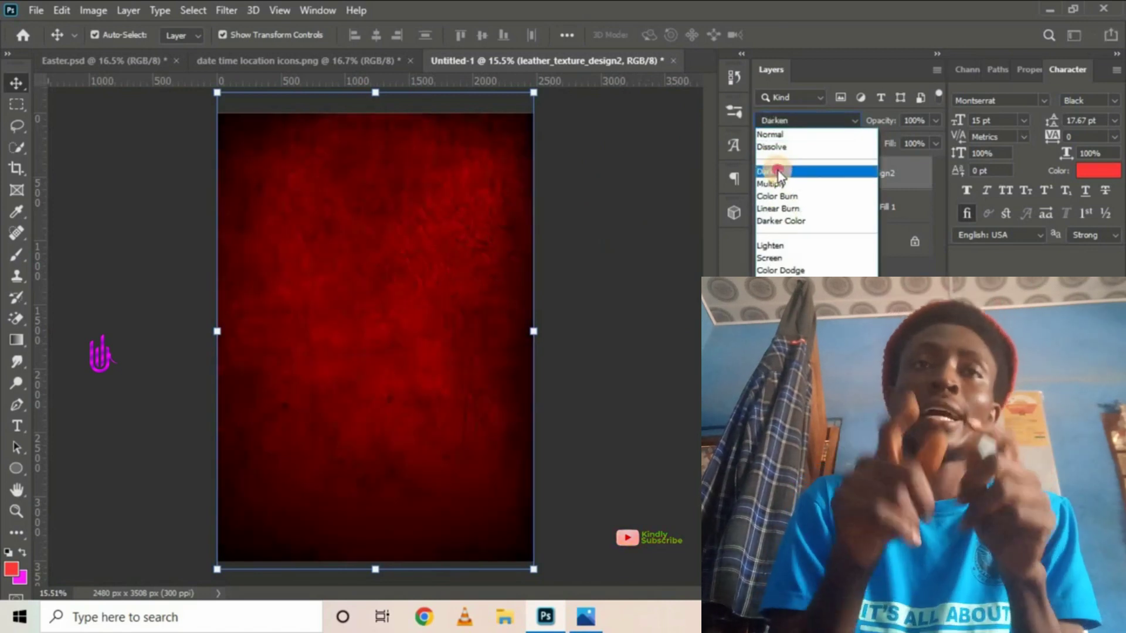
click(777, 172)
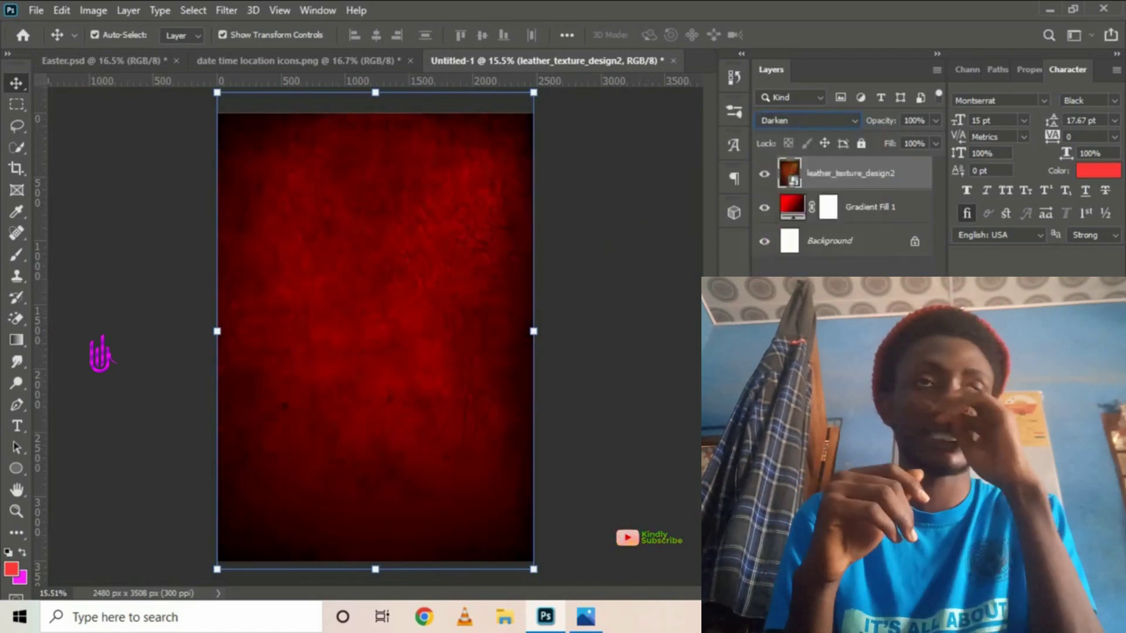
Step: Add a layer mask to the leather texture and hide its upper half by painting black with a soft 1600 px brush
click(825, 591)
click(17, 255)
click(120, 36)
click(602, 288)
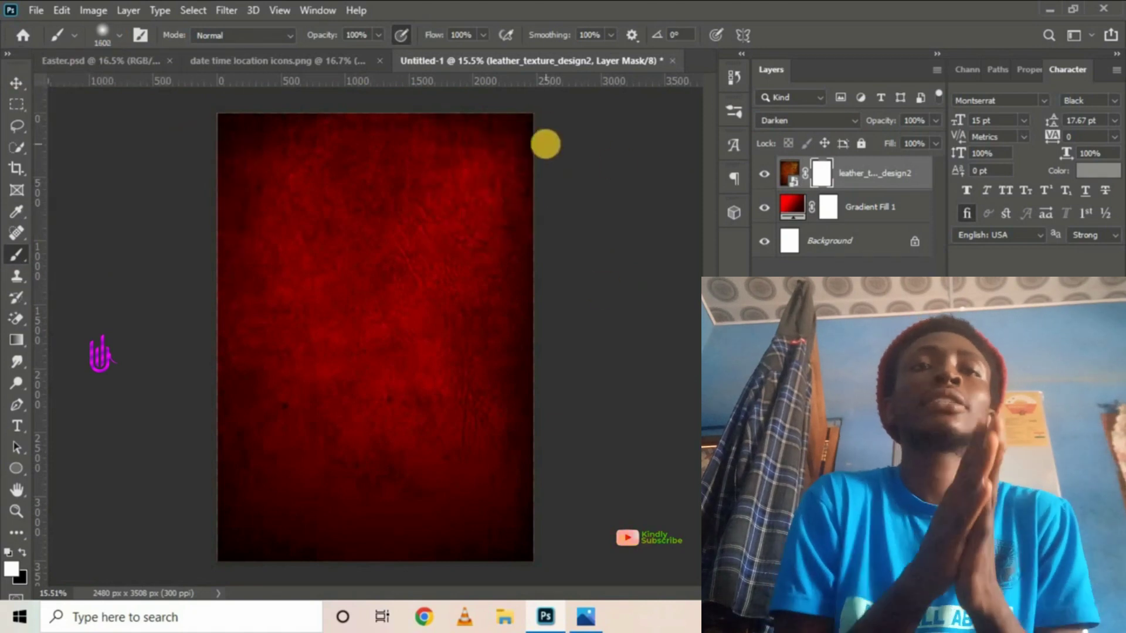
click(22, 553)
mouse_move(533, 171)
mouse_down()
mouse_move(63, 159)
mouse_move(510, 296)
mouse_up()
click(15, 83)
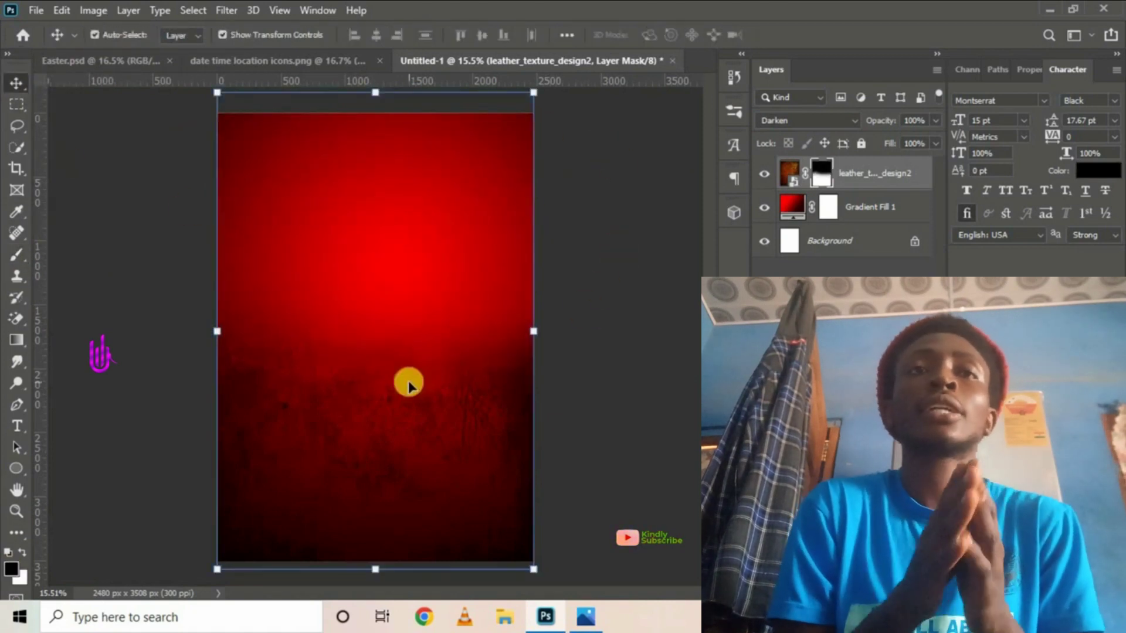
Step: Paint white on the mask to bring back the texture across the middle and along both side edges, undoing the last dab
click(16, 254)
click(22, 553)
drag(235, 326, 527, 320)
drag(558, 115, 552, 264)
drag(187, 153, 185, 258)
click(382, 249)
key(ctrl+z)
Step: Paint black on the mask to hide the texture over the centre of the canvas, and return to the Move tool
click(21, 553)
drag(366, 294, 299, 337)
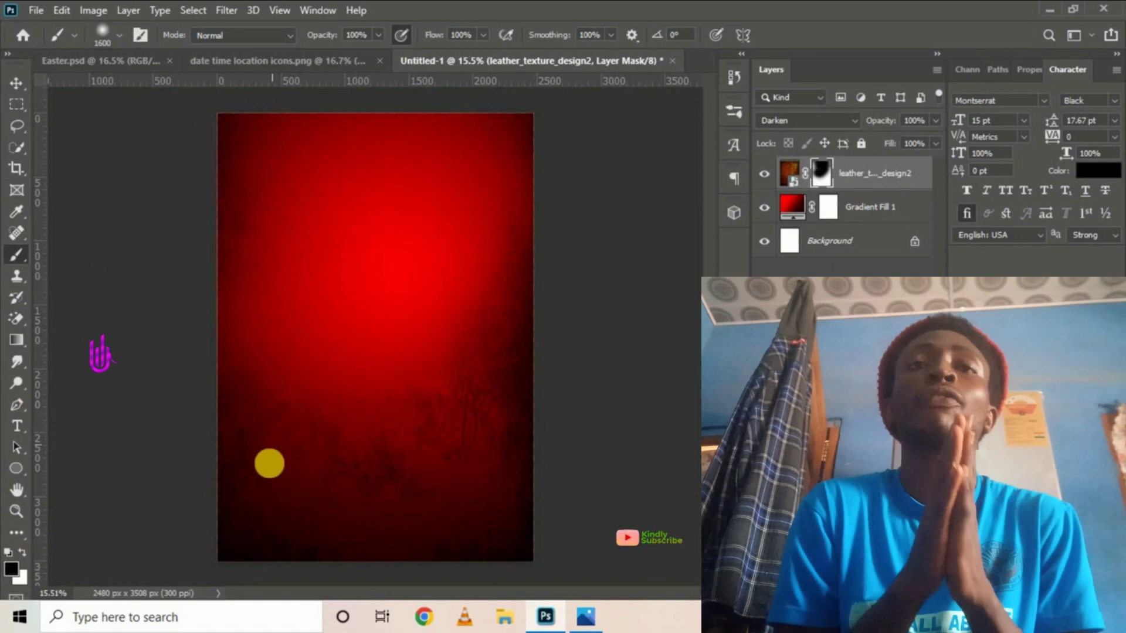
click(22, 553)
click(16, 82)
click(75, 83)
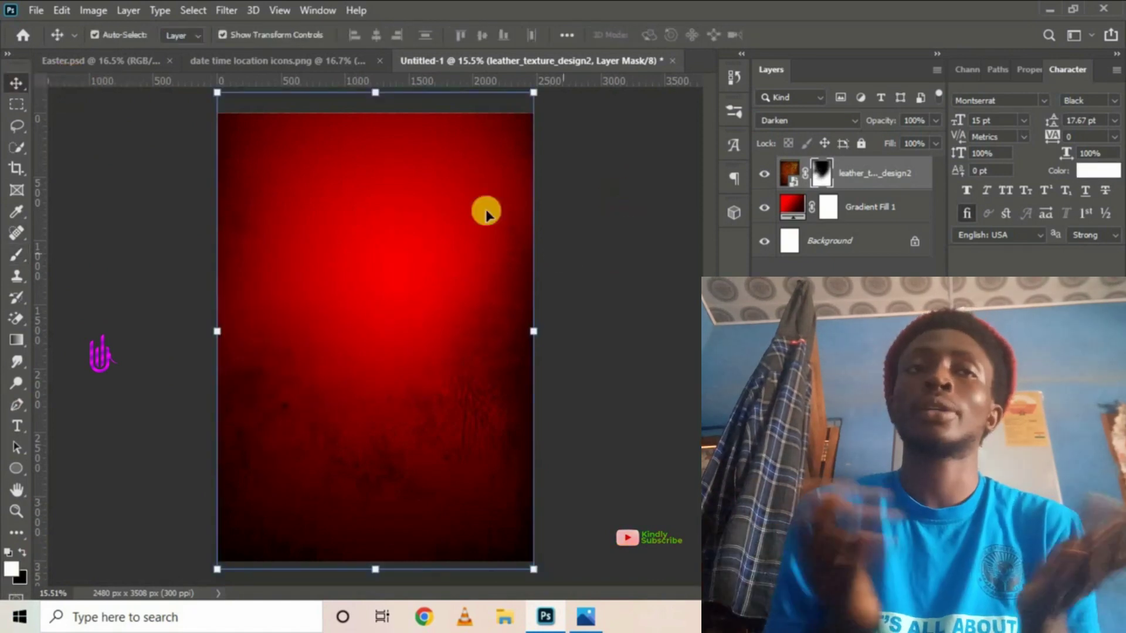
Step: Place the Tomb image from the Easter flyer course folder as an embedded object
click(35, 10)
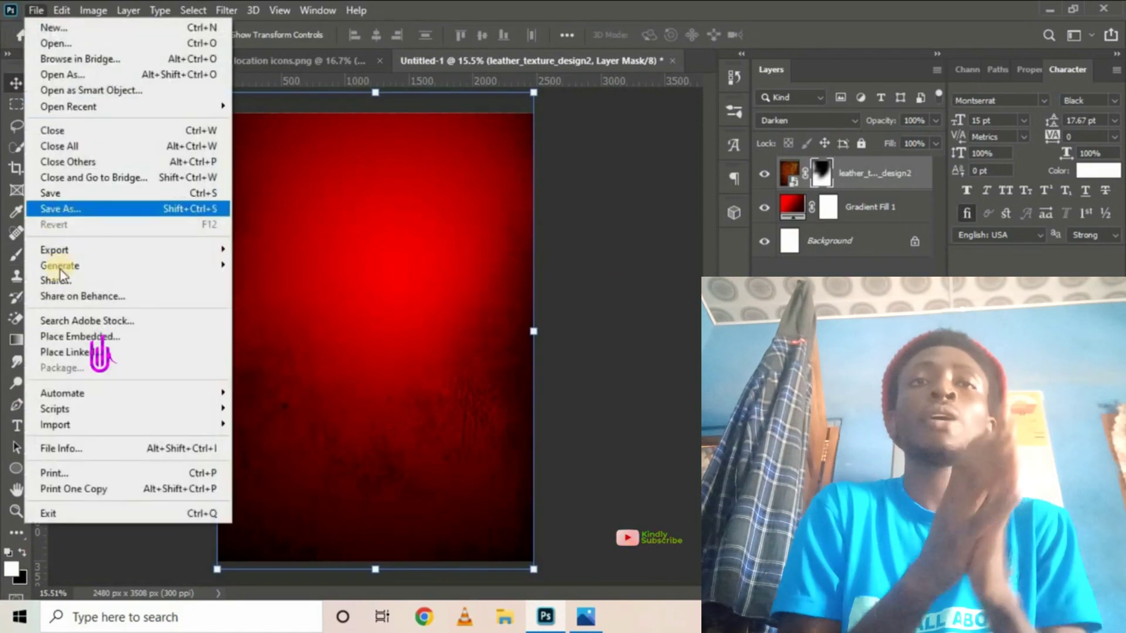
click(93, 336)
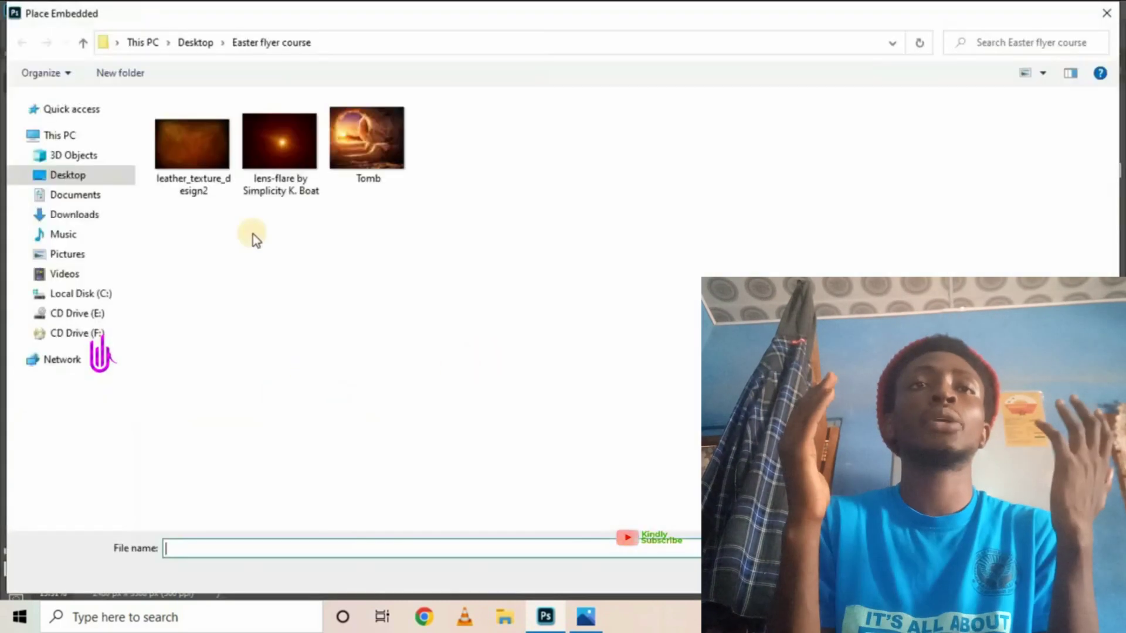
click(375, 154)
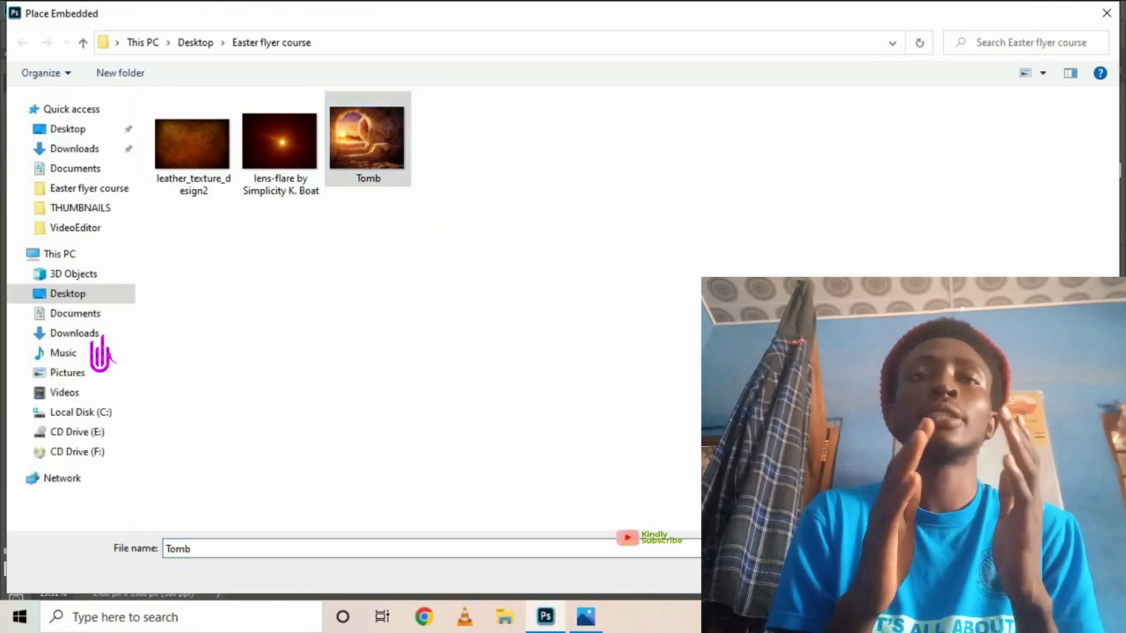
click(360, 282)
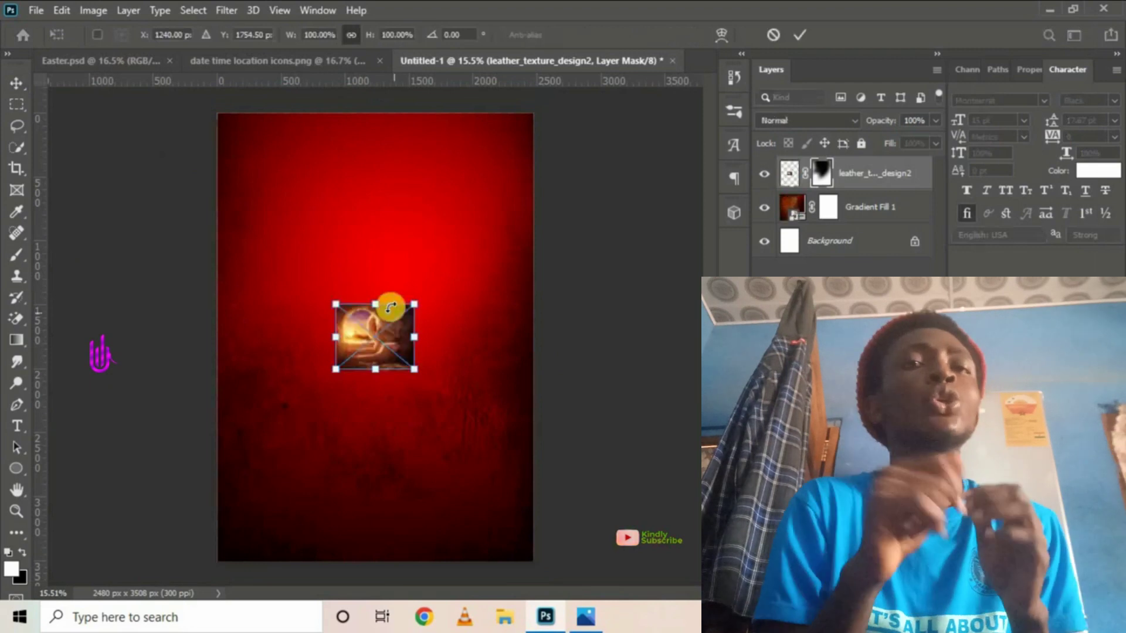
Step: Scale the Tomb image to about 416% across the full canvas width, position it over the upper part, and commit it
drag(377, 305, 375, 112)
mouse_move(383, 224)
mouse_down()
mouse_move(397, 231)
mouse_move(382, 234)
mouse_up()
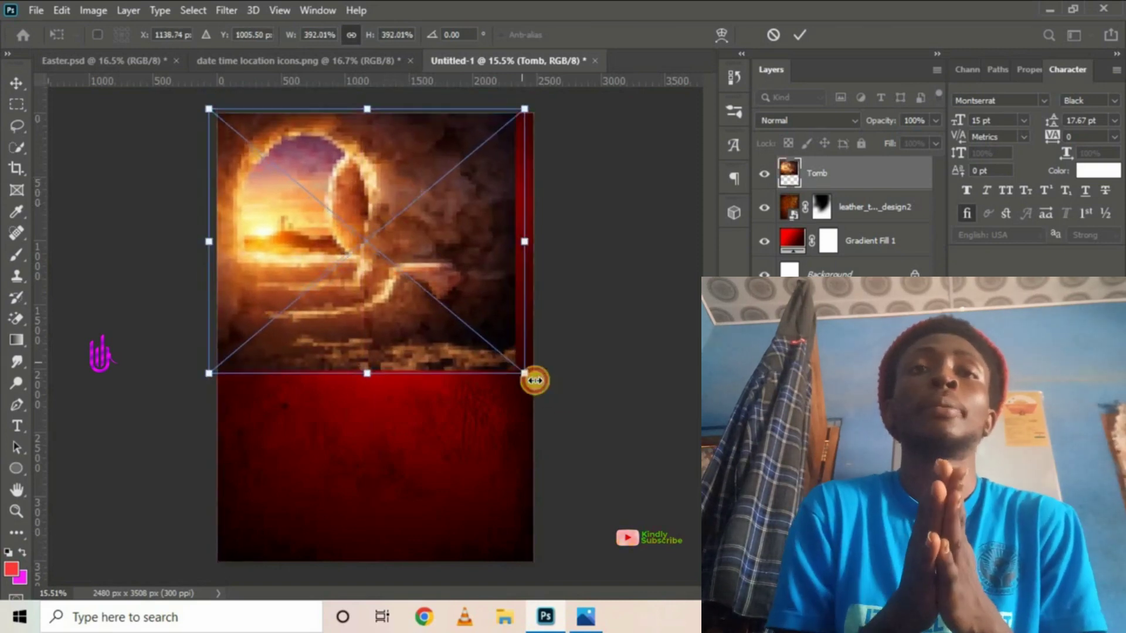
drag(541, 376, 552, 382)
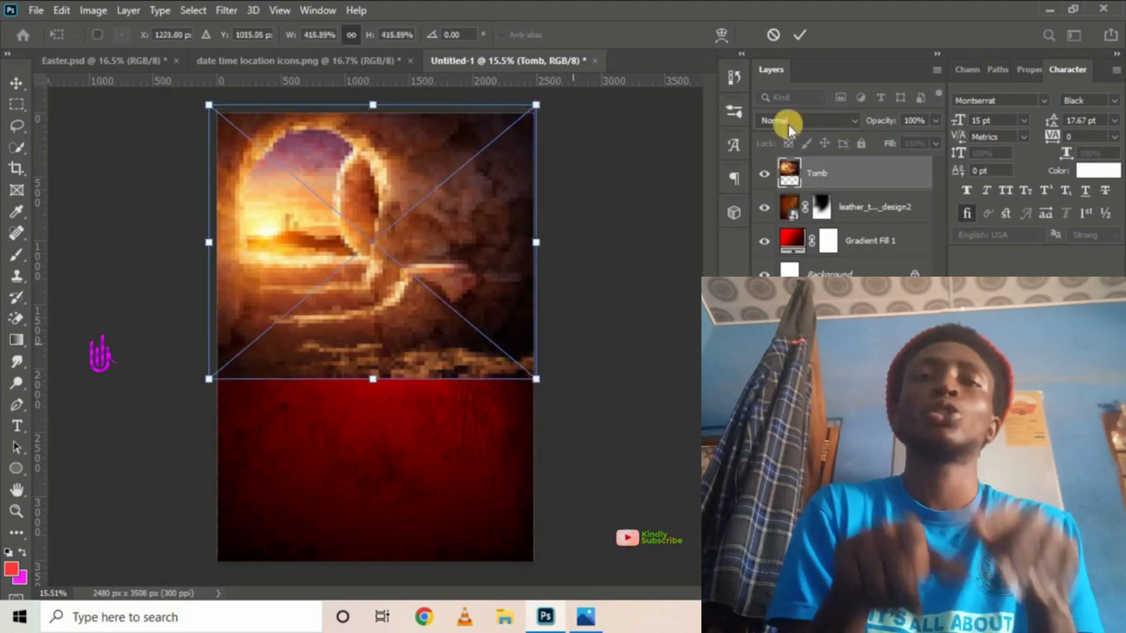
click(801, 36)
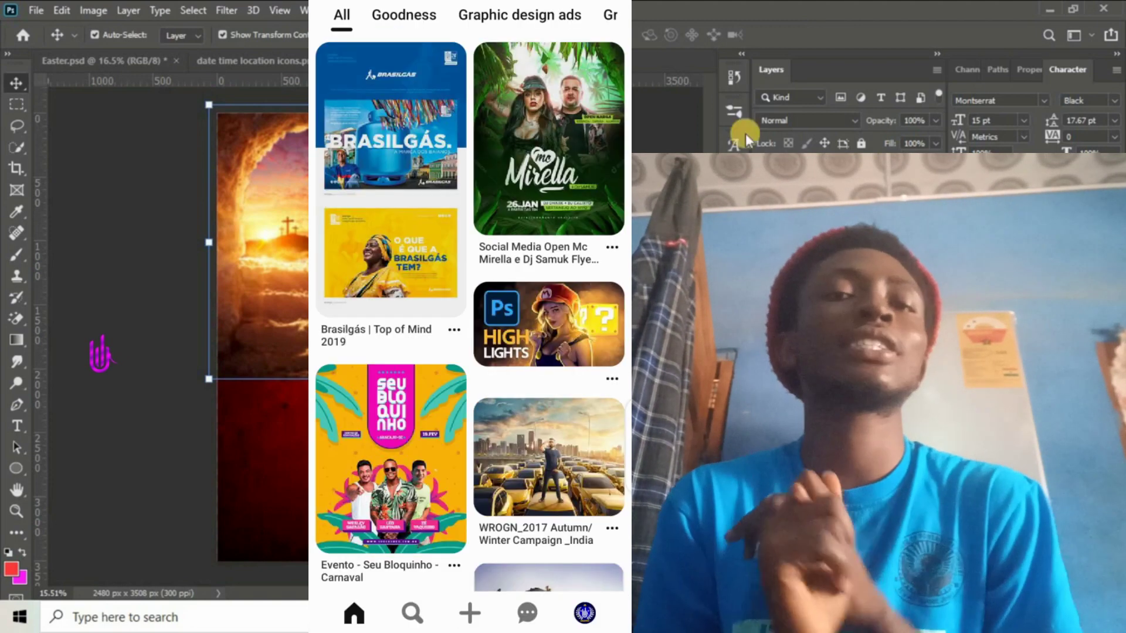
Step: Switch to the Pinterest app, search for "background textures", and browse the results for suitable flyer textures
click(412, 612)
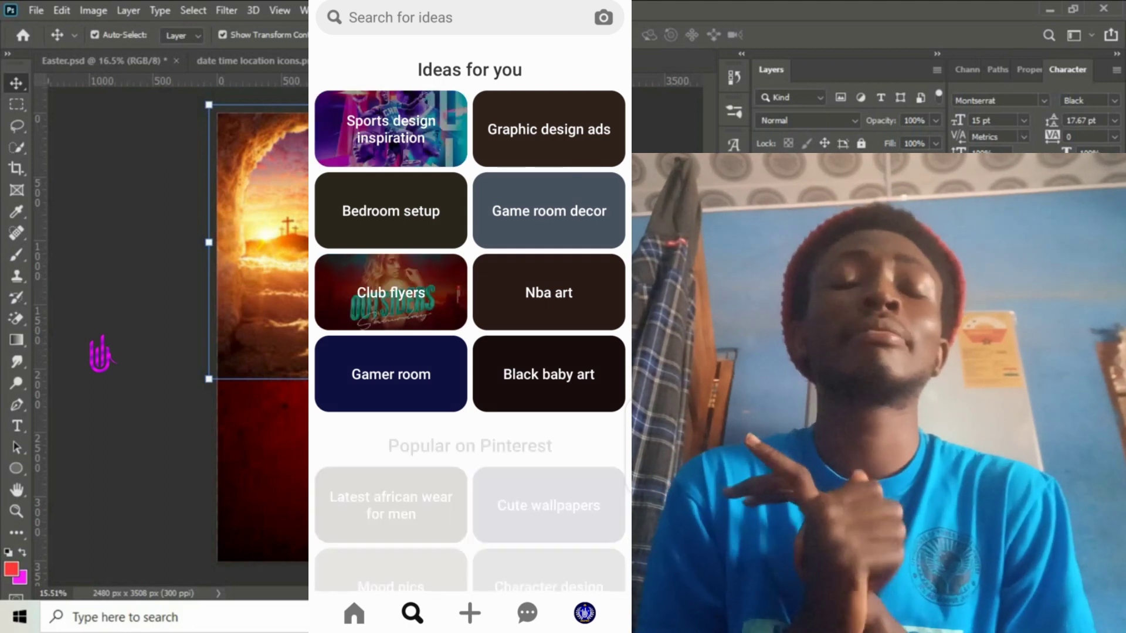
click(400, 17)
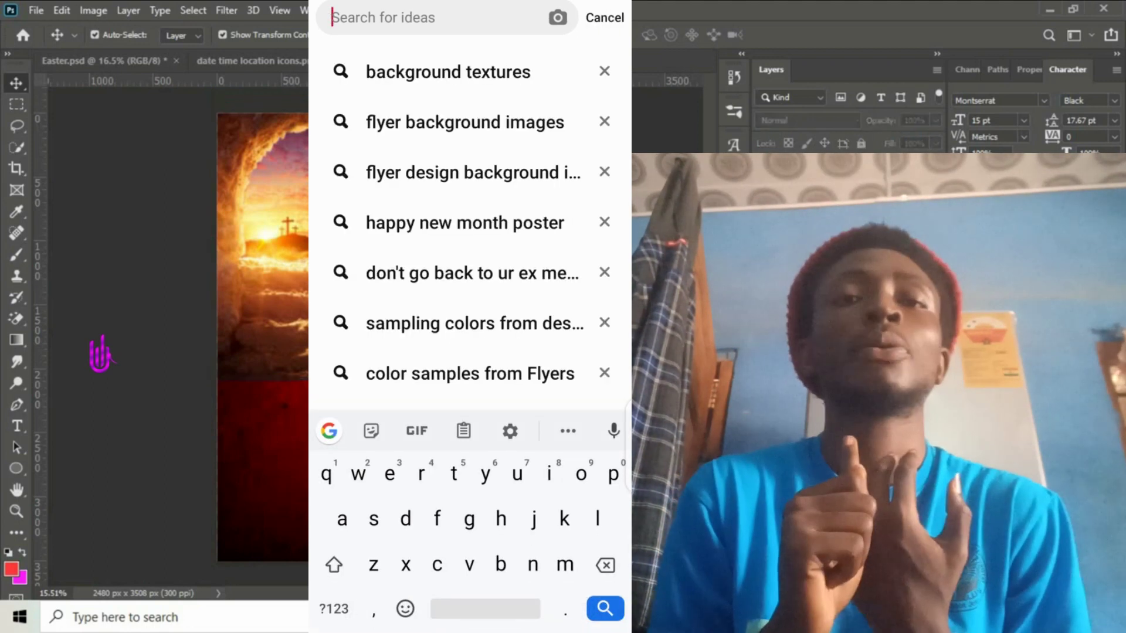
click(802, 121)
text(back)
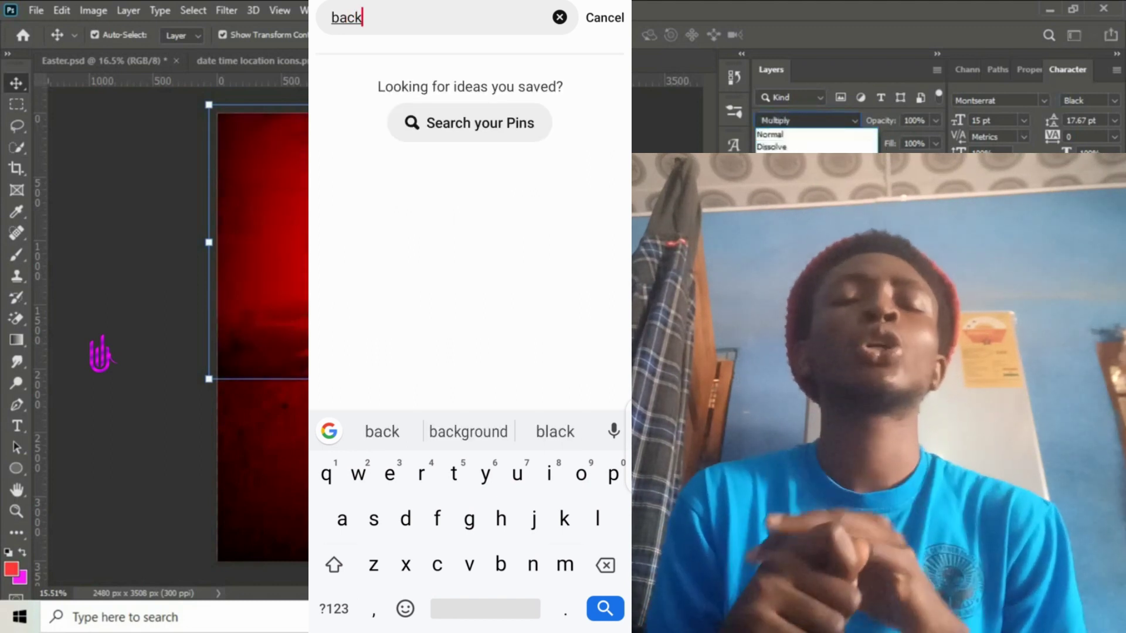
click(468, 432)
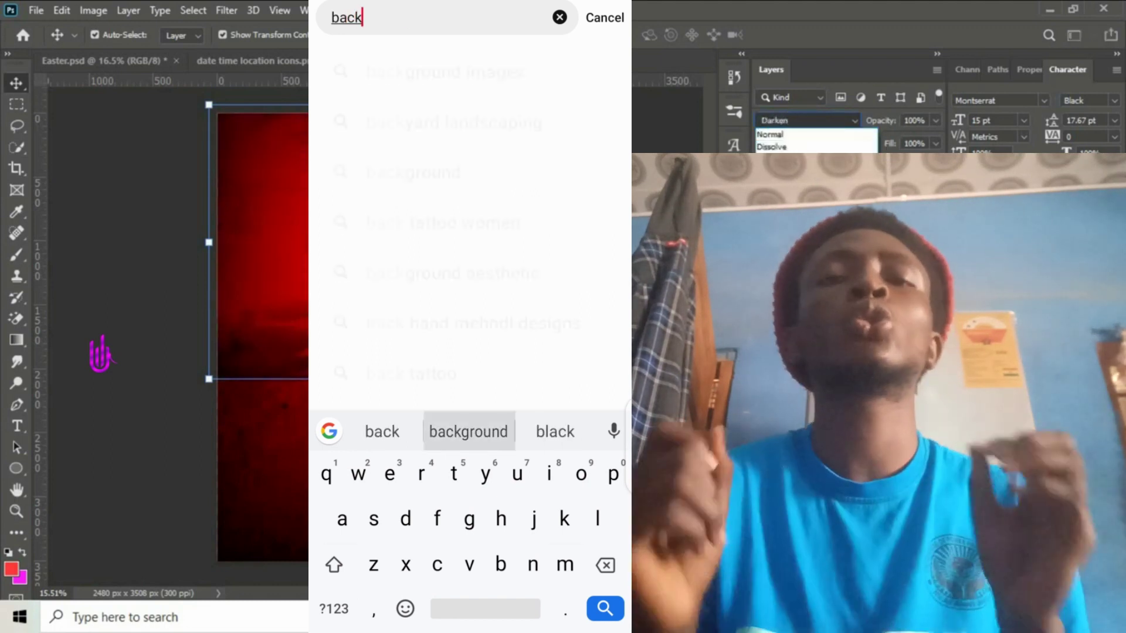
text(textures)
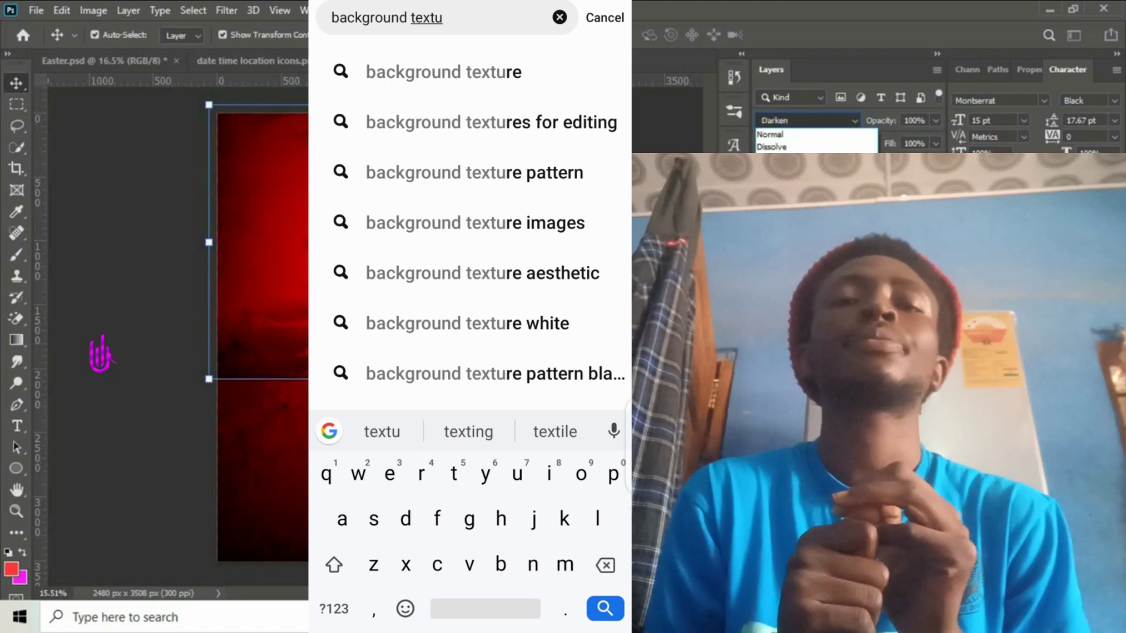
key(Return)
text(res)
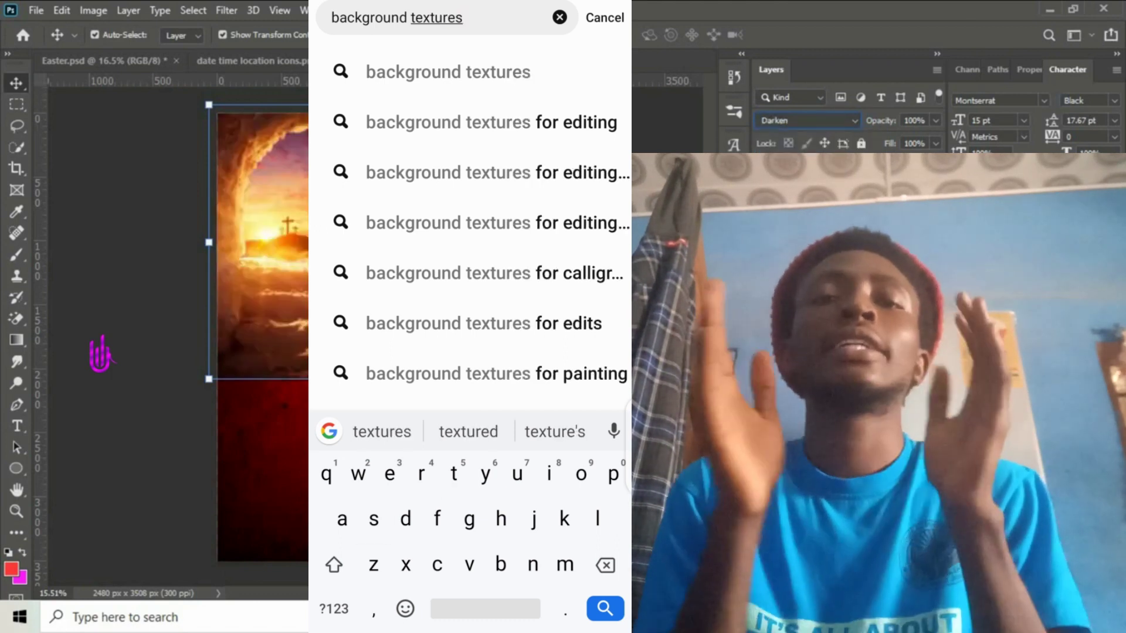
key(Return)
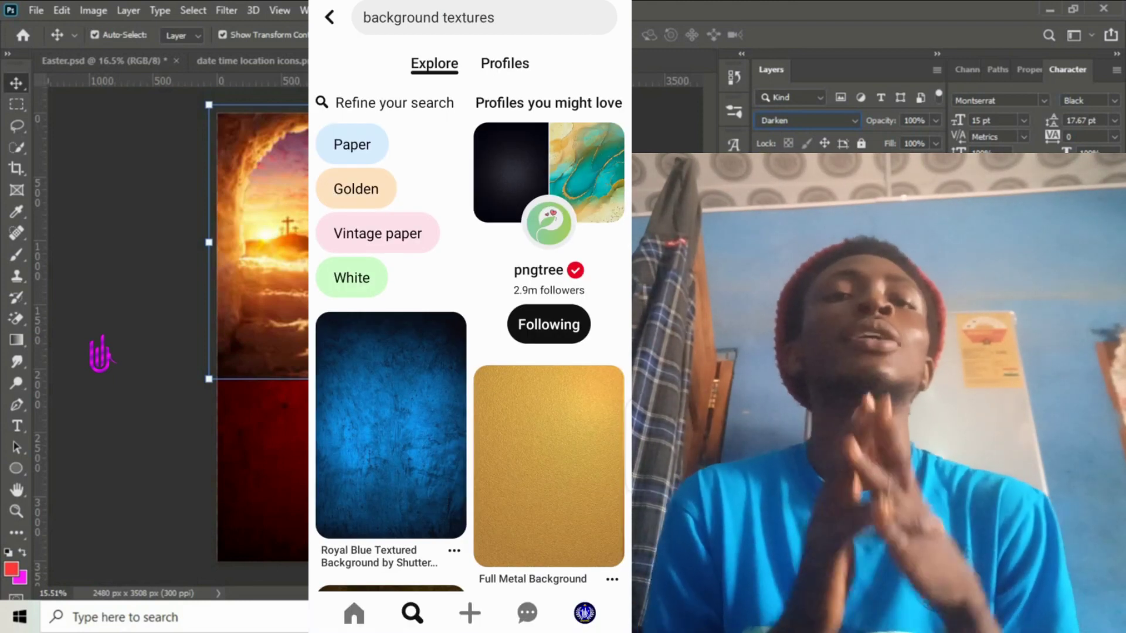
scroll(470, 340, down, 10)
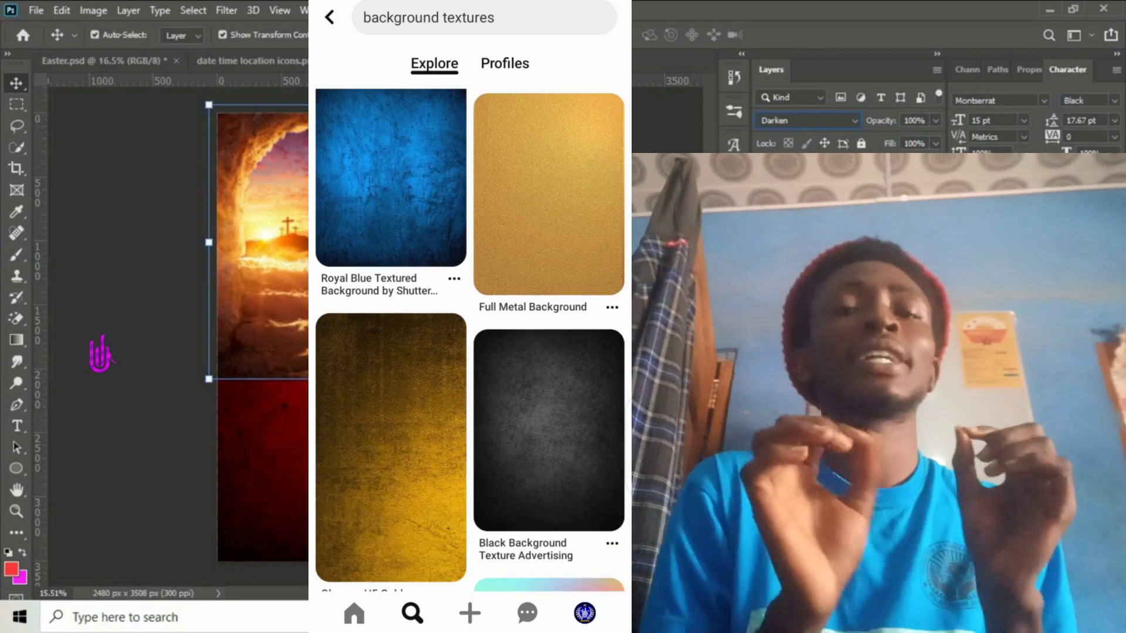
scroll(469, 340, down, 10)
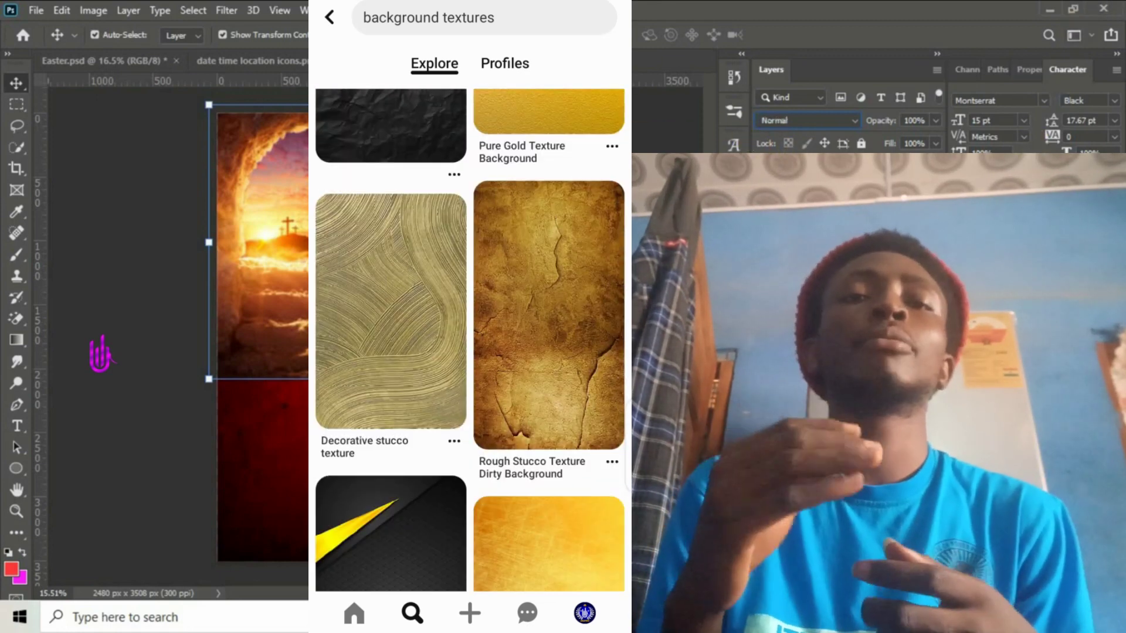
click(17, 255)
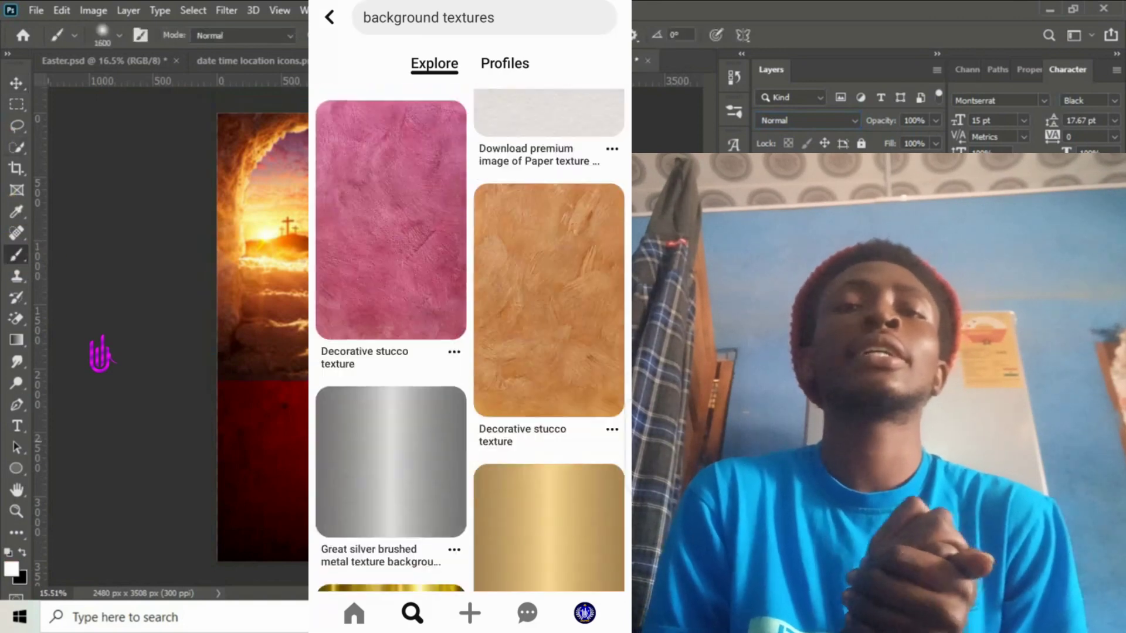
scroll(470, 340, down, 6)
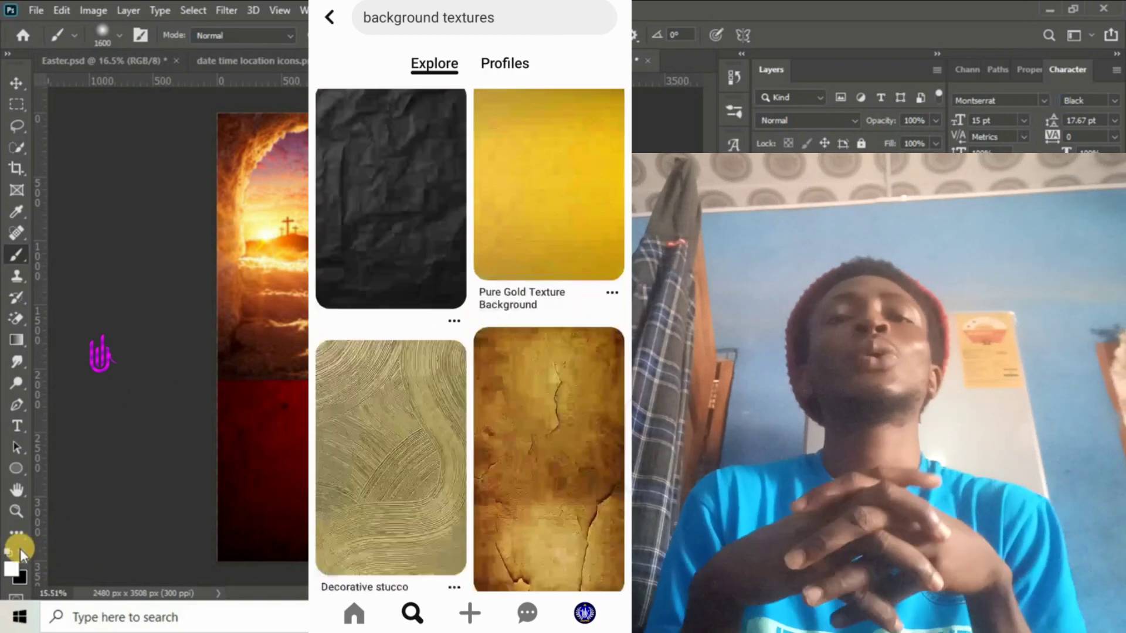
click(22, 552)
key(bracketleft)
key(bracketleft)
key(bracketleft)
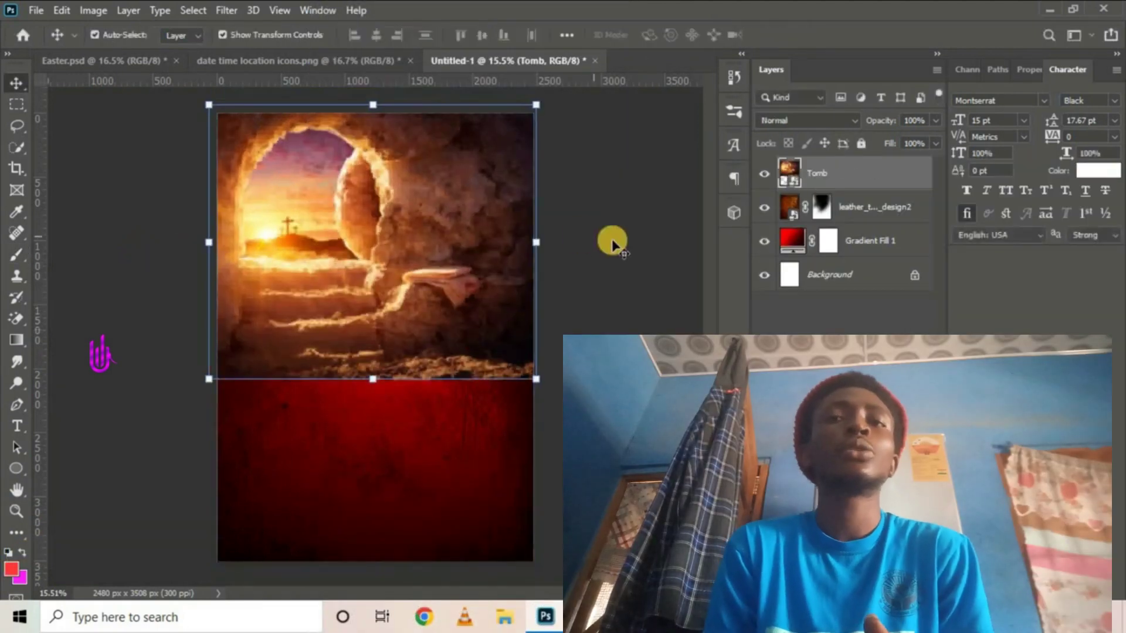
Step: Duplicate the Tomb layer
key(Return)
click(858, 176)
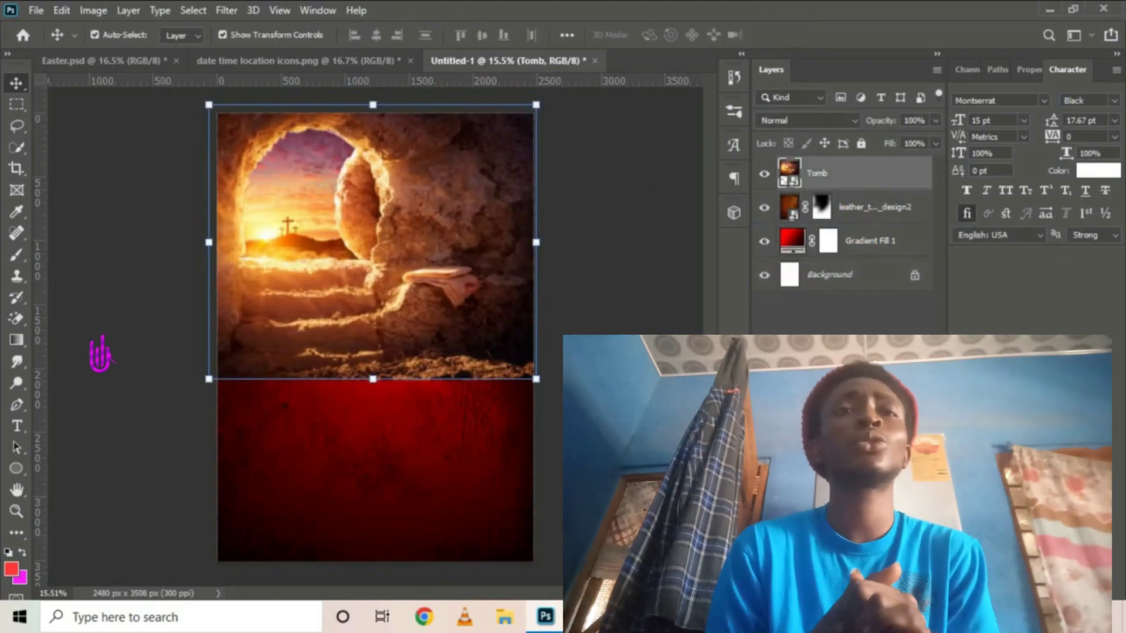
key(ctrl+j)
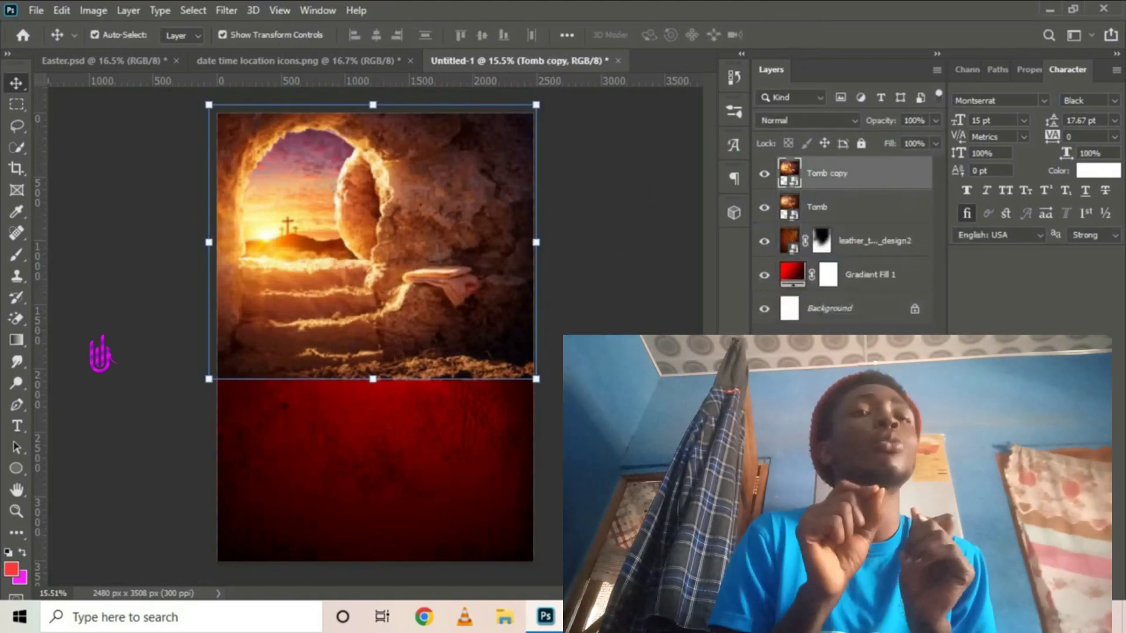
Step: Hide the Tomb copy, set the original Tomb layer's blend mode to Darken, and show the copy again
click(765, 175)
click(844, 213)
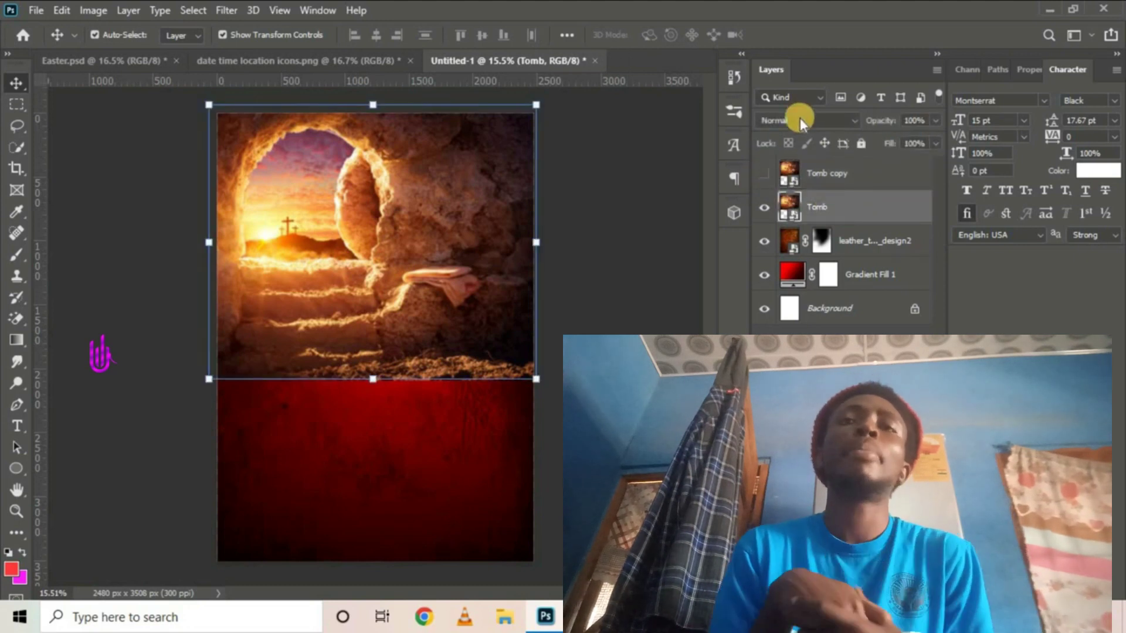
click(800, 117)
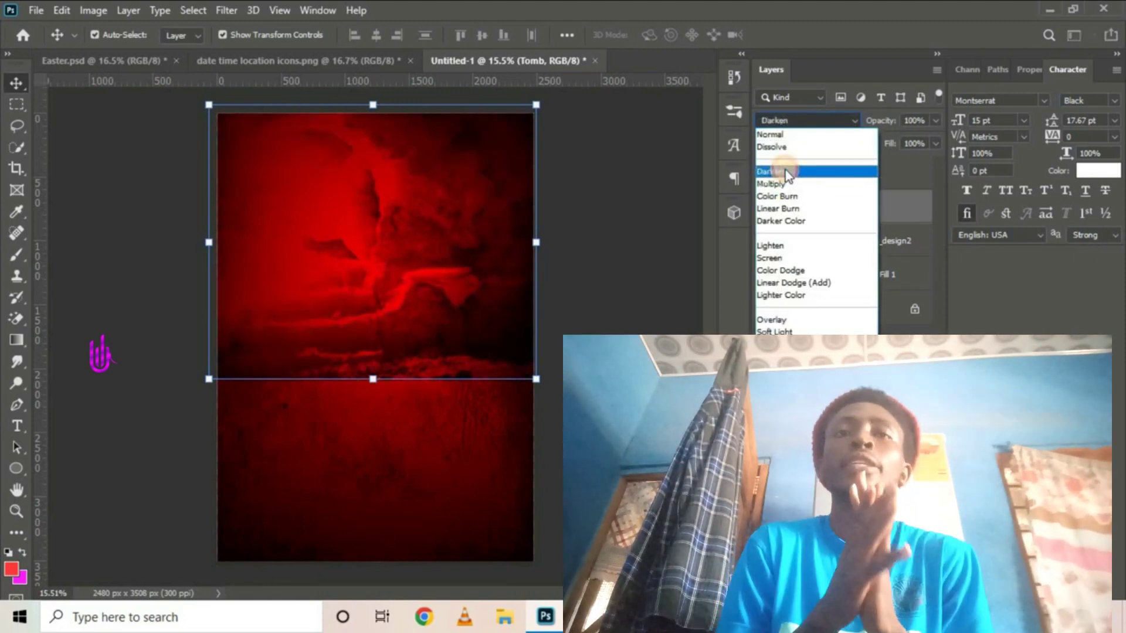
click(785, 172)
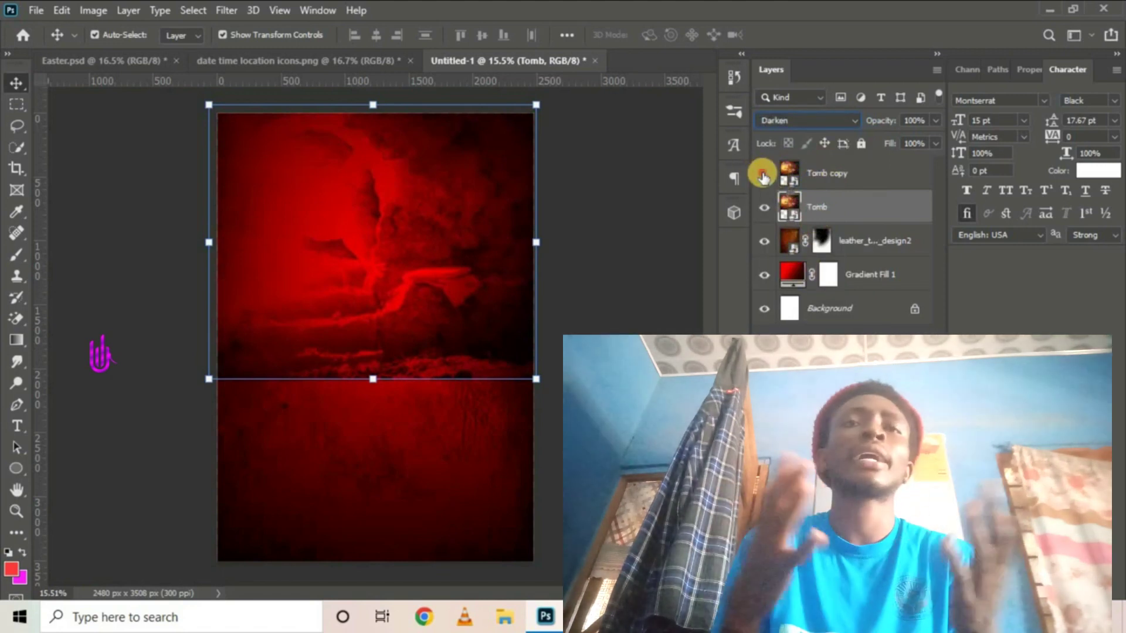
click(764, 173)
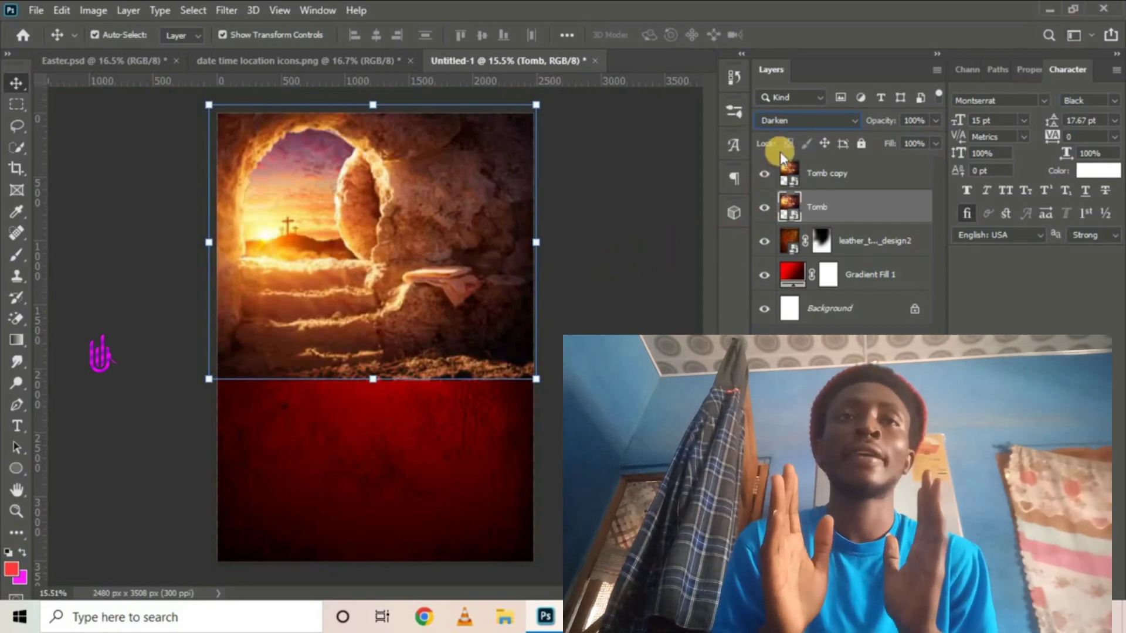
Step: Add a layer mask to the Tomb copy and paint black along the image's lower edge with a 1300 px soft brush
click(849, 184)
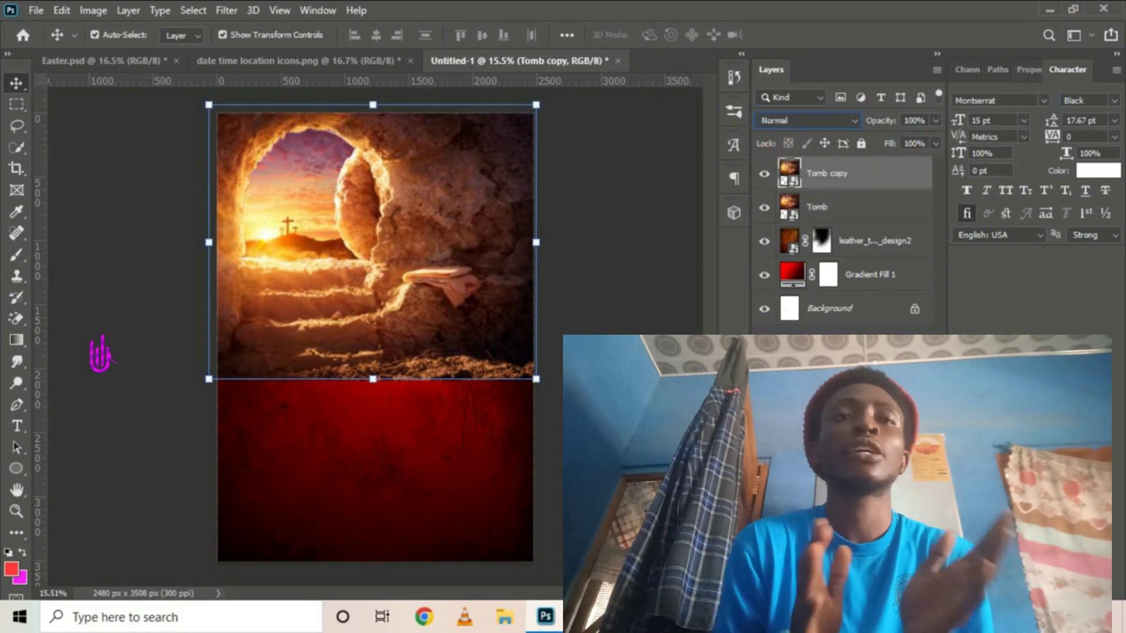
click(829, 591)
click(21, 258)
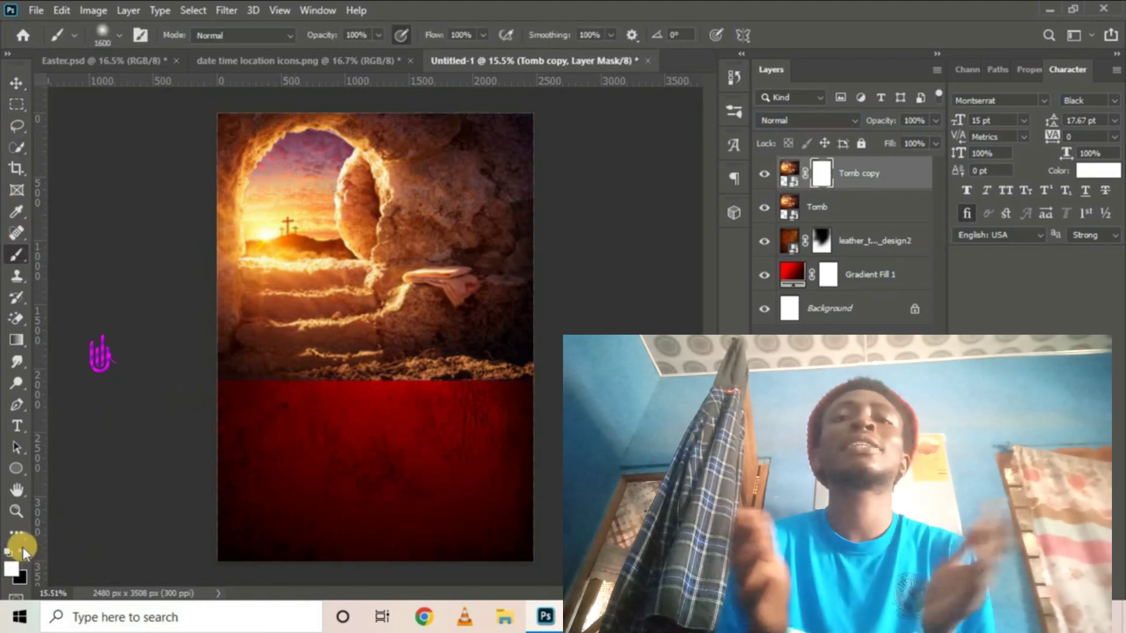
click(21, 551)
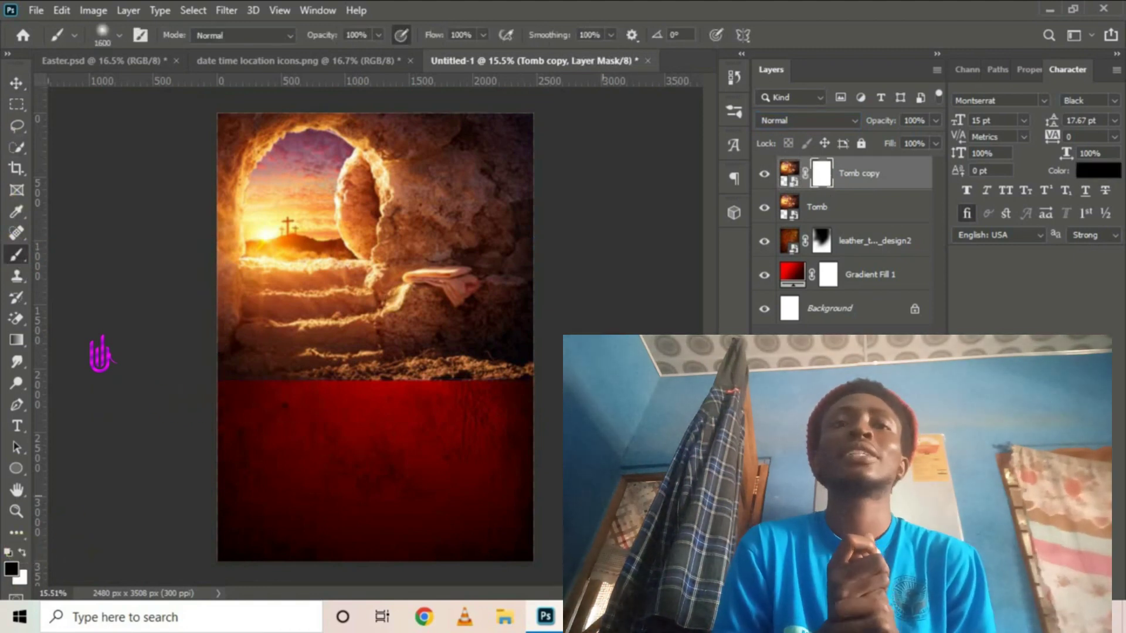
mouse_move(538, 411)
mouse_down()
mouse_move(51, 357)
mouse_move(185, 375)
mouse_move(180, 392)
mouse_up()
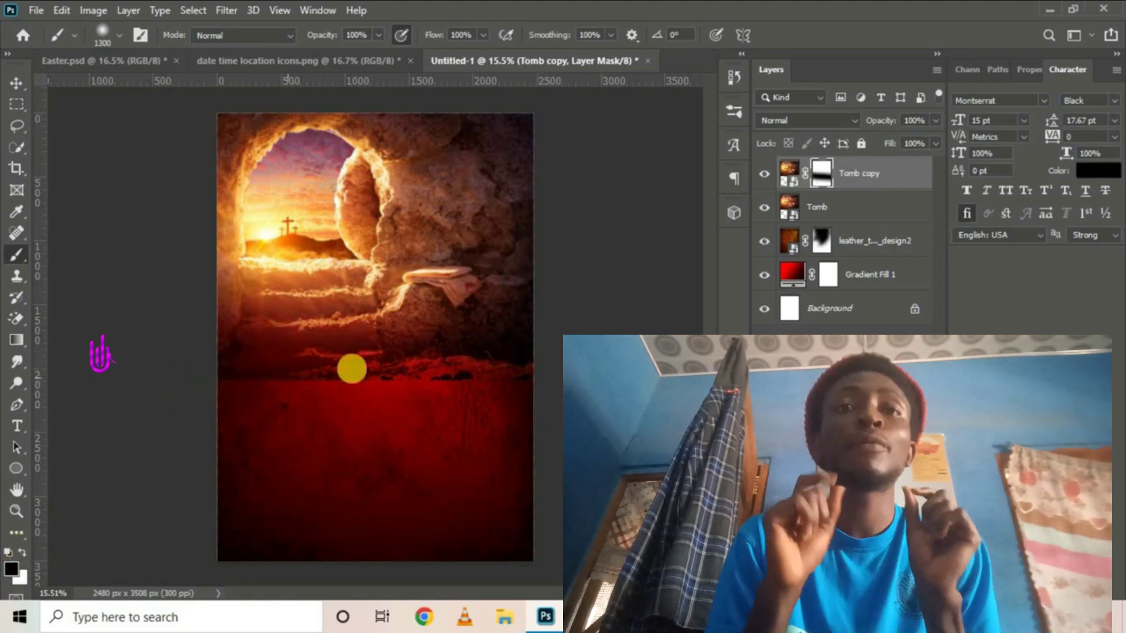
Step: With the Tomb layer temporarily hidden, paint white on the Tomb copy's mask to restore the stone steps
click(766, 207)
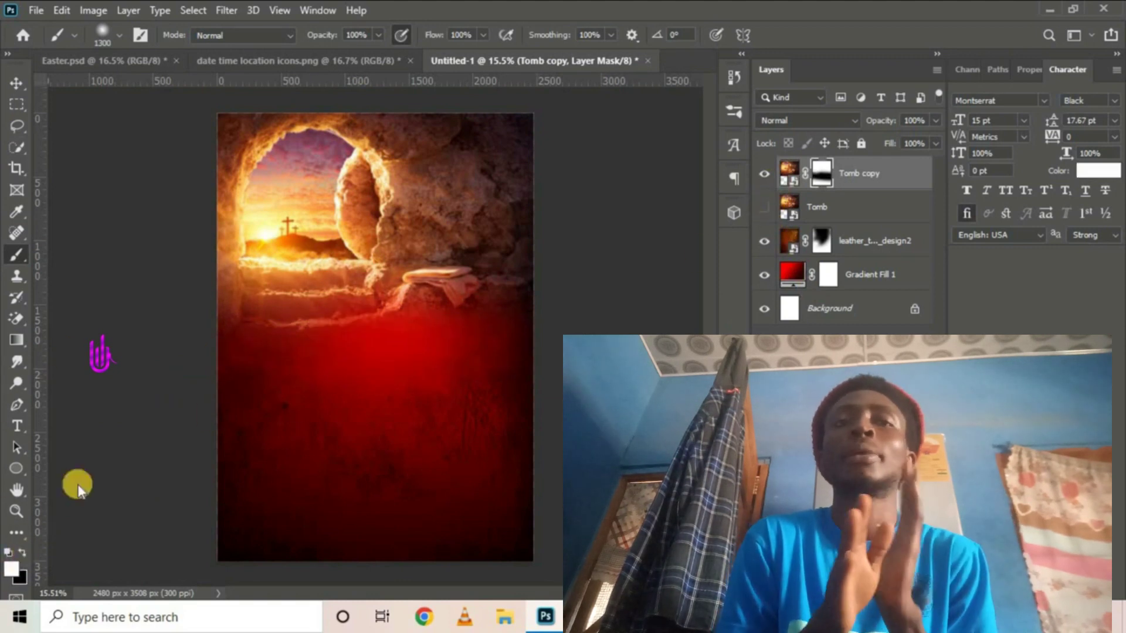
mouse_move(341, 311)
mouse_down()
mouse_move(358, 347)
mouse_move(343, 324)
mouse_move(336, 333)
mouse_move(303, 309)
mouse_move(381, 295)
mouse_up()
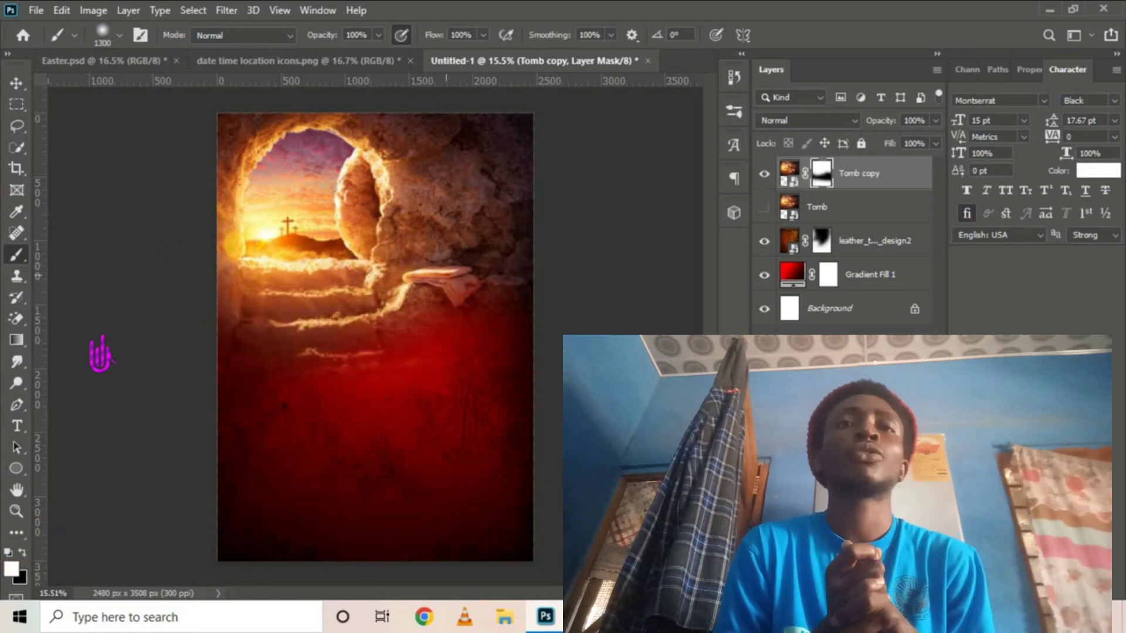
click(764, 208)
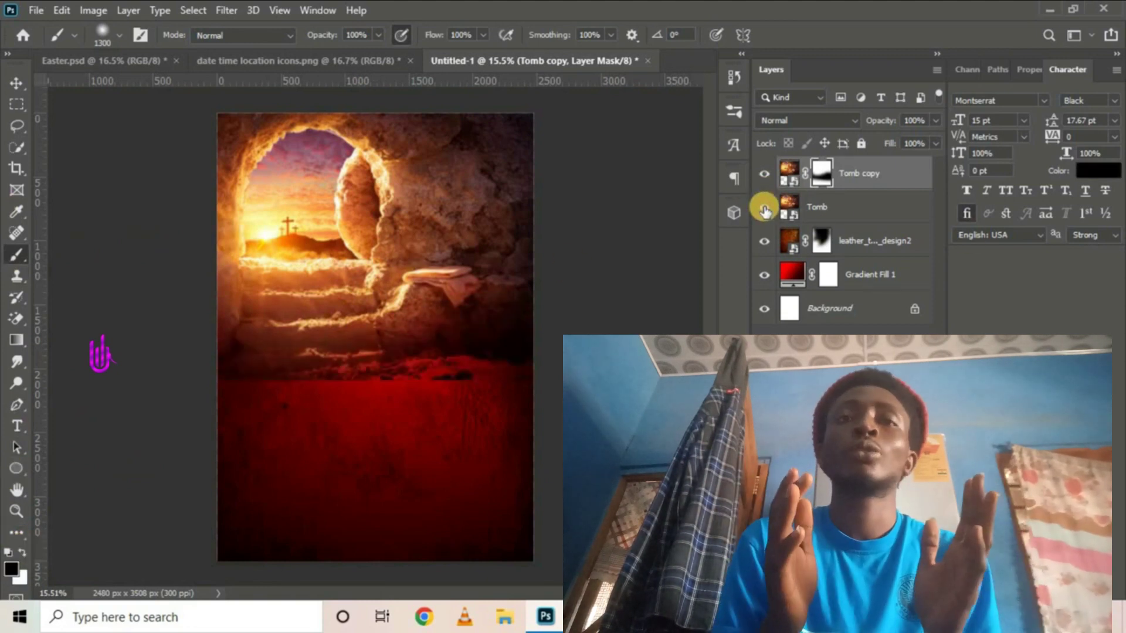
Step: Mask the original Tomb layer with the copy temporarily hidden, painting black across its lower edge to blend it into the background
click(808, 209)
click(763, 175)
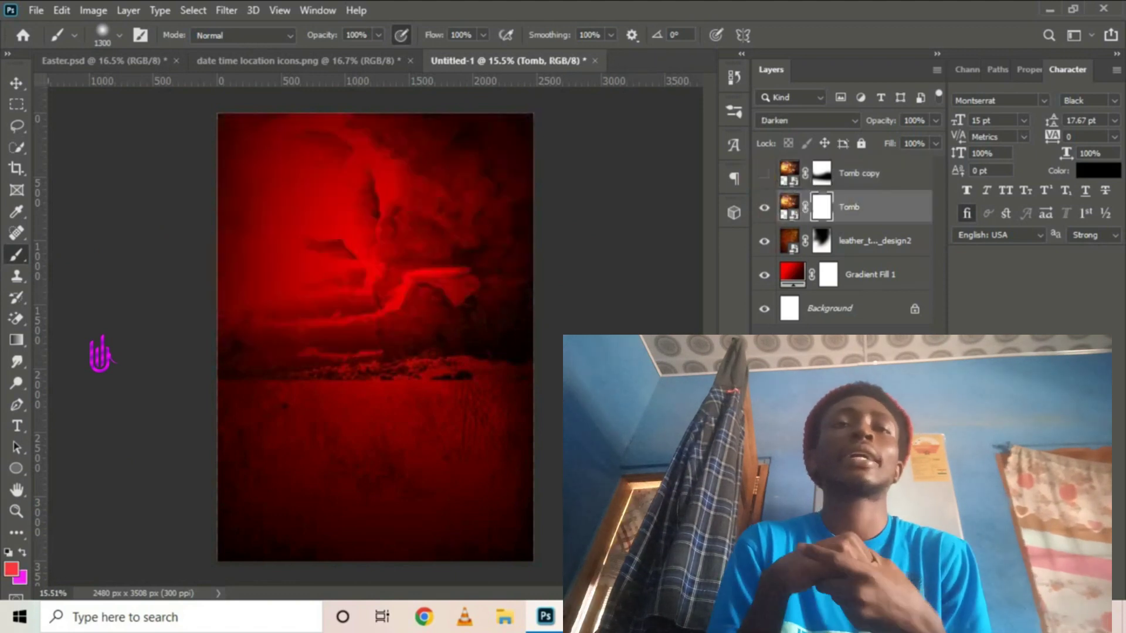
key(d)
key(x)
drag(543, 382, 98, 403)
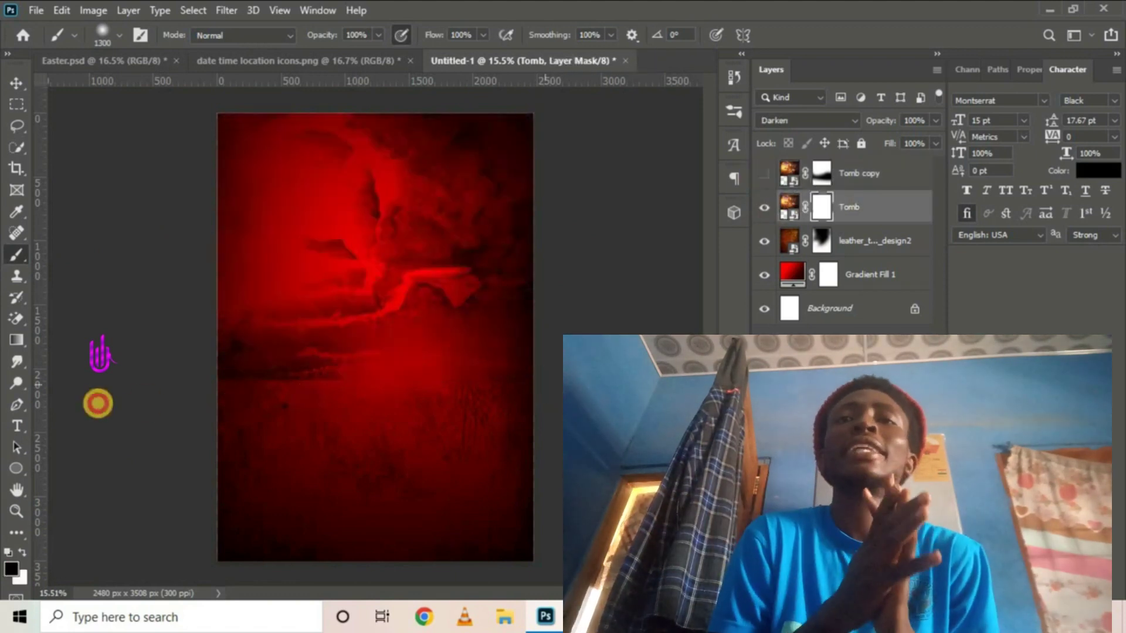
click(765, 175)
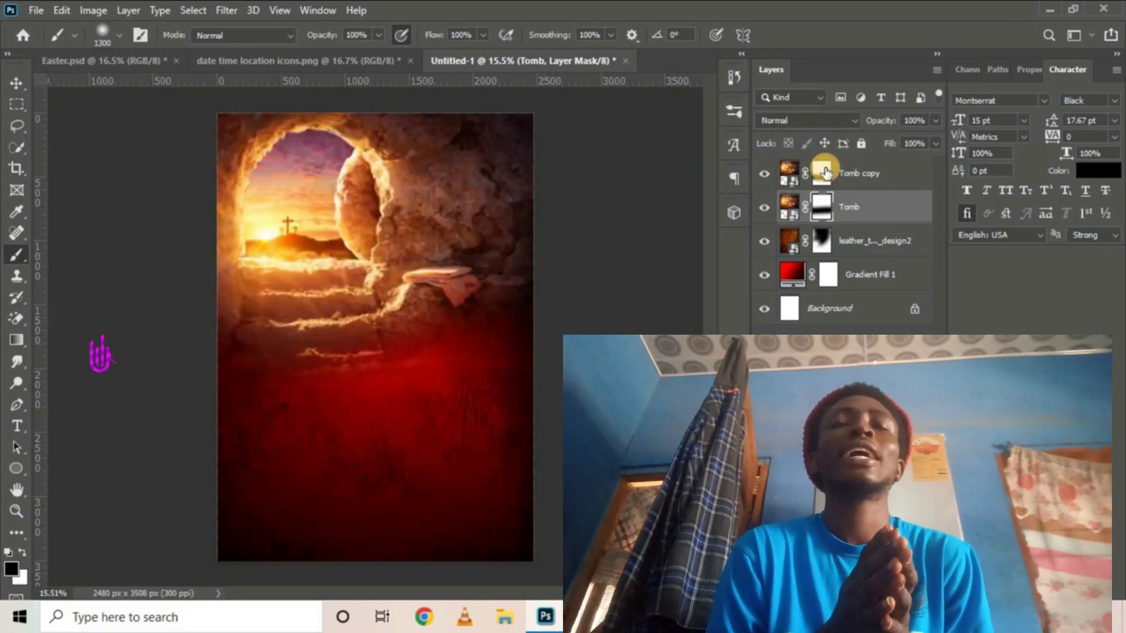
Step: Paint black on the Tomb copy's mask over the rock wall right of the tomb opening, down to the cloth
click(824, 171)
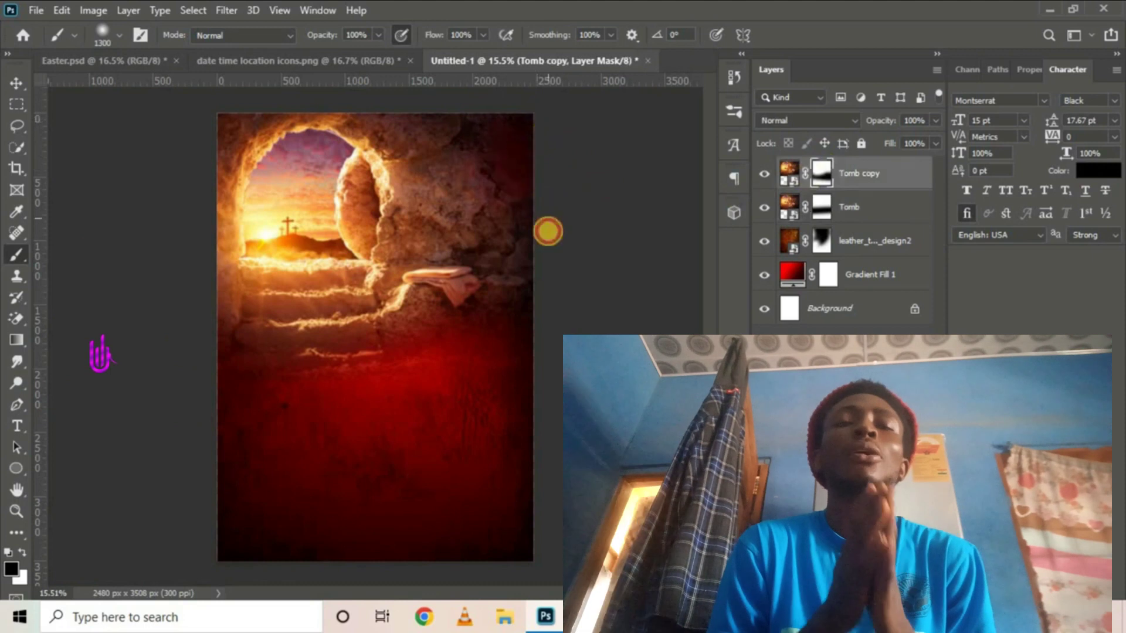
mouse_move(500, 297)
mouse_down()
mouse_move(396, 189)
mouse_move(435, 150)
mouse_move(594, 155)
mouse_move(658, 143)
mouse_move(478, 206)
mouse_move(412, 324)
mouse_move(435, 327)
mouse_move(391, 423)
mouse_up()
click(421, 91)
drag(380, 105, 381, 105)
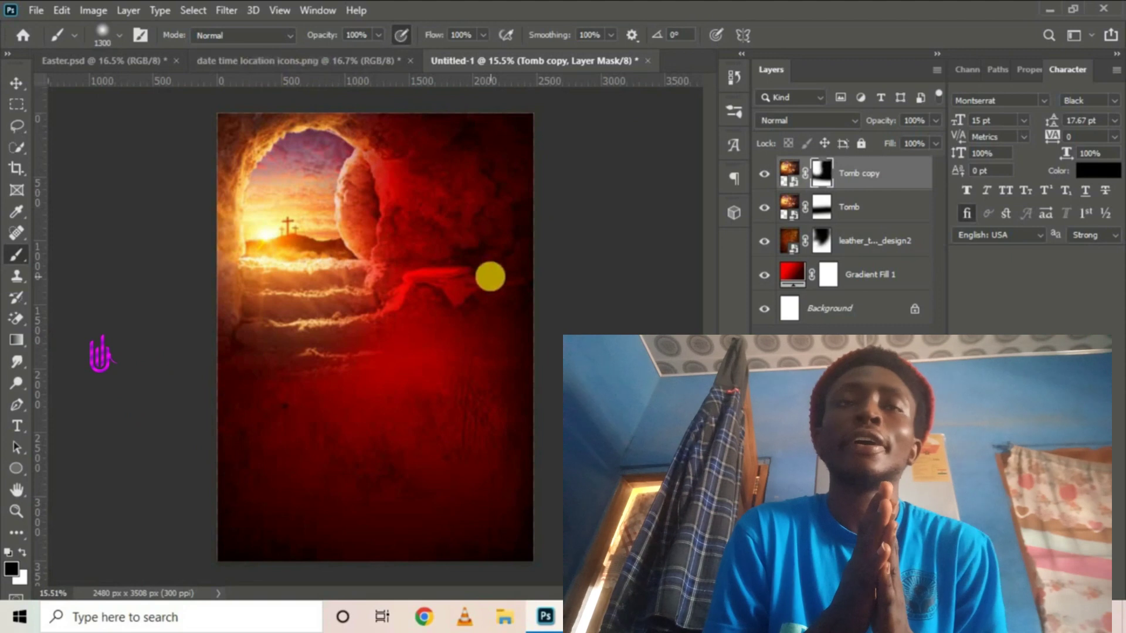
scroll(434, 199, down, 3)
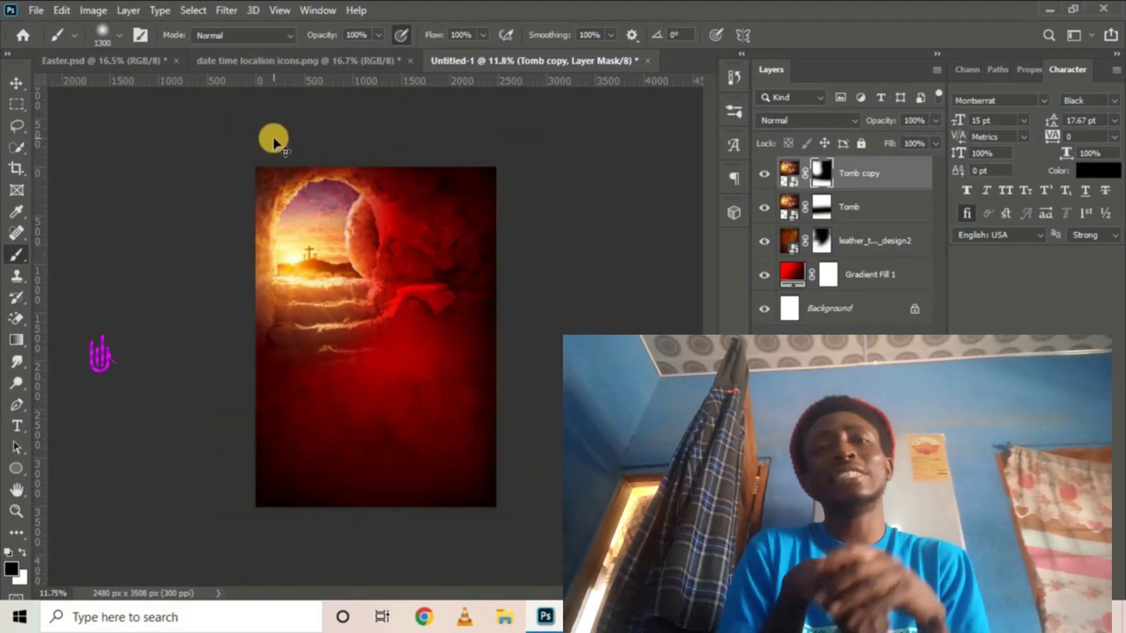
scroll(178, 130, up, 2)
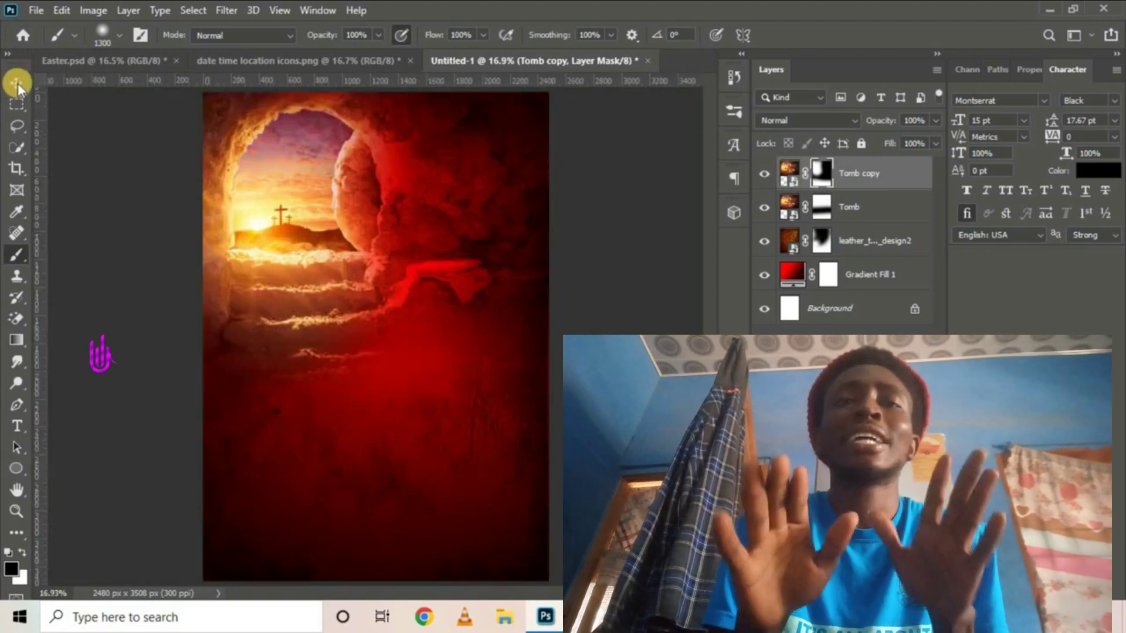
Step: Set the leather texture layer's opacity to 67%
click(17, 83)
click(880, 211)
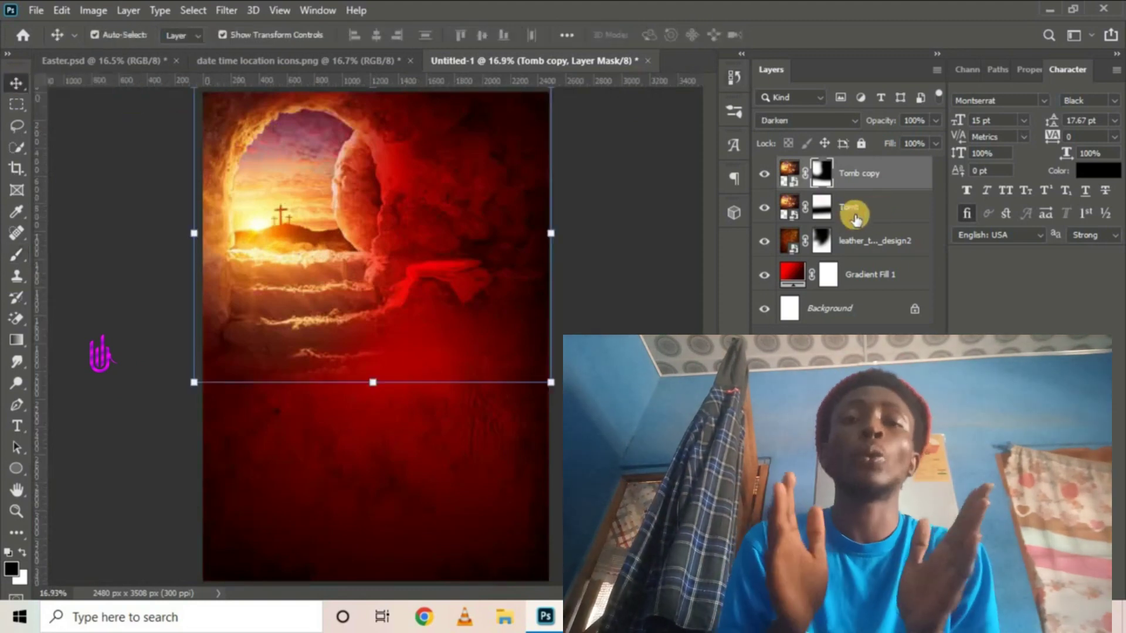
click(846, 218)
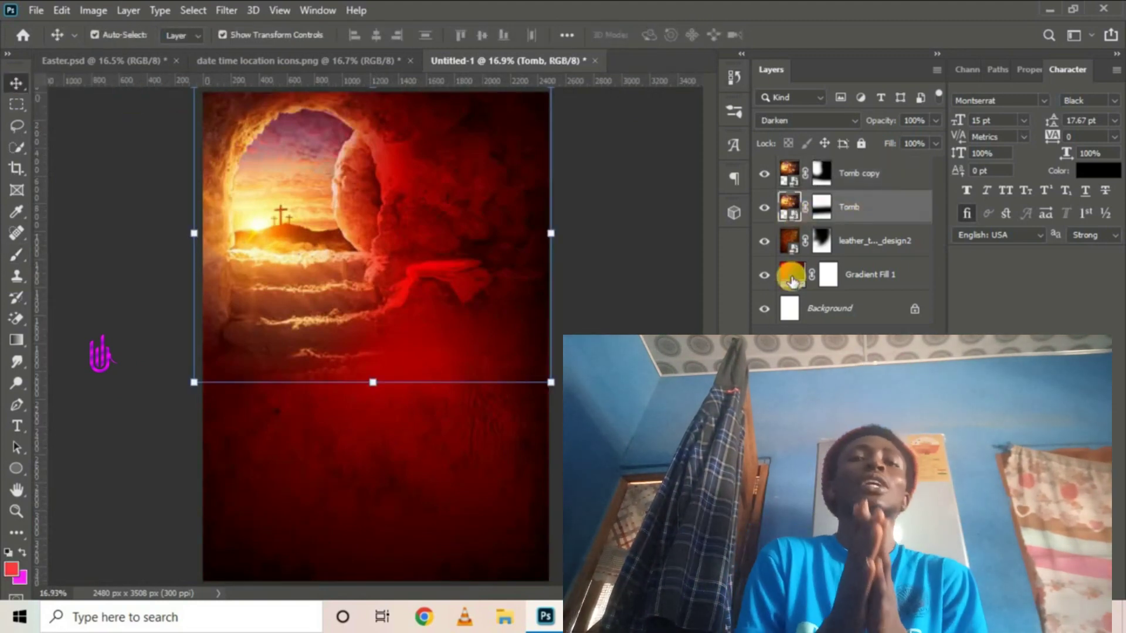
click(791, 282)
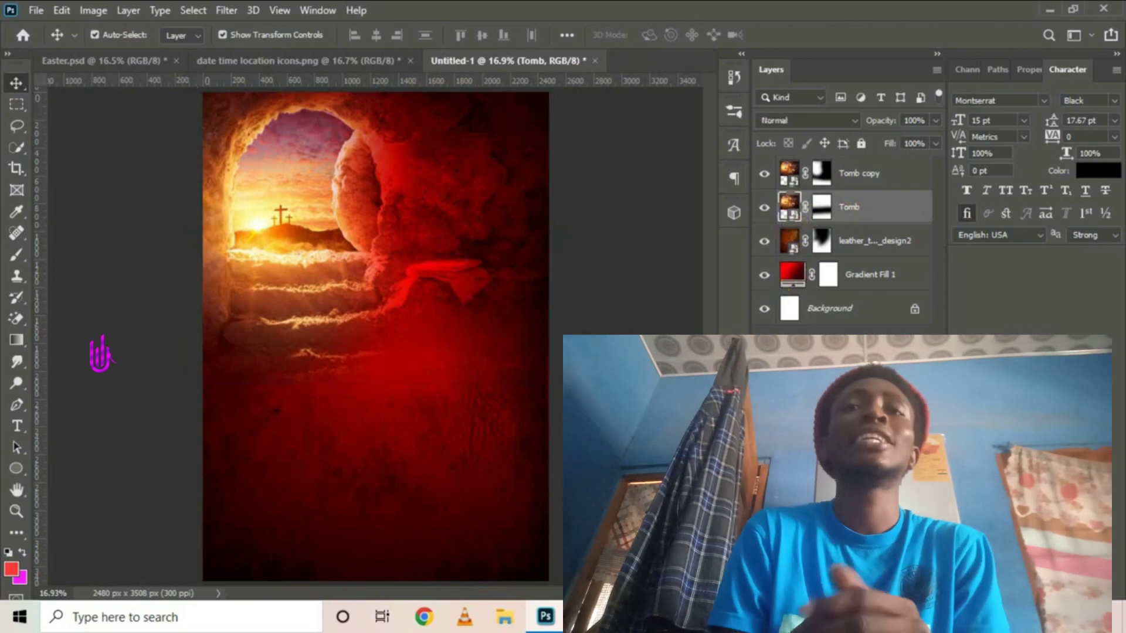
click(784, 242)
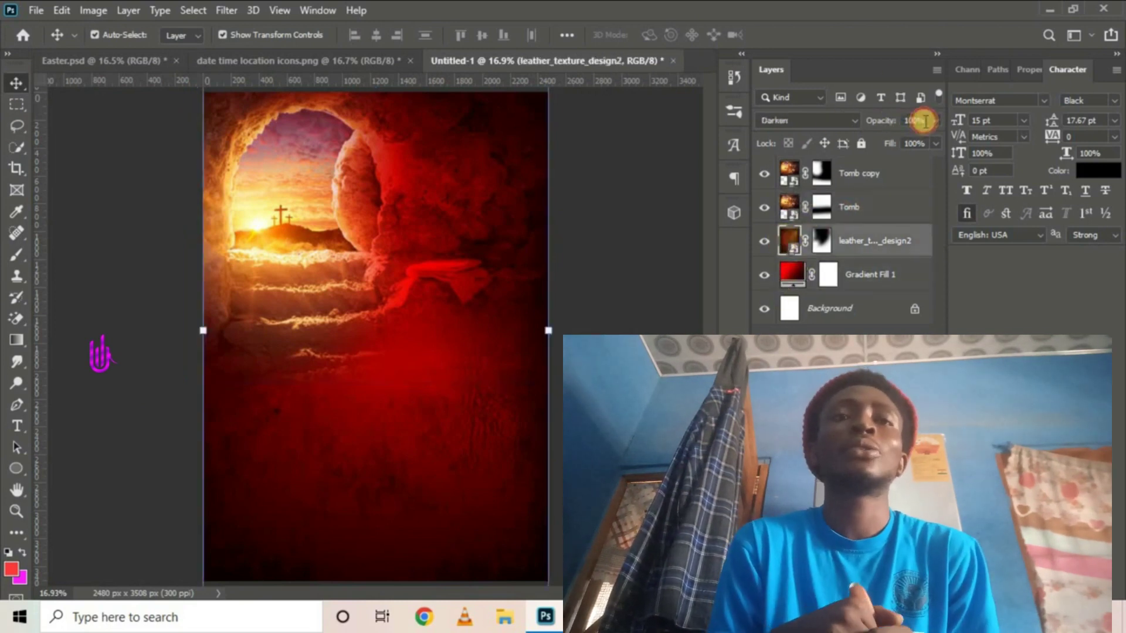
text(6)
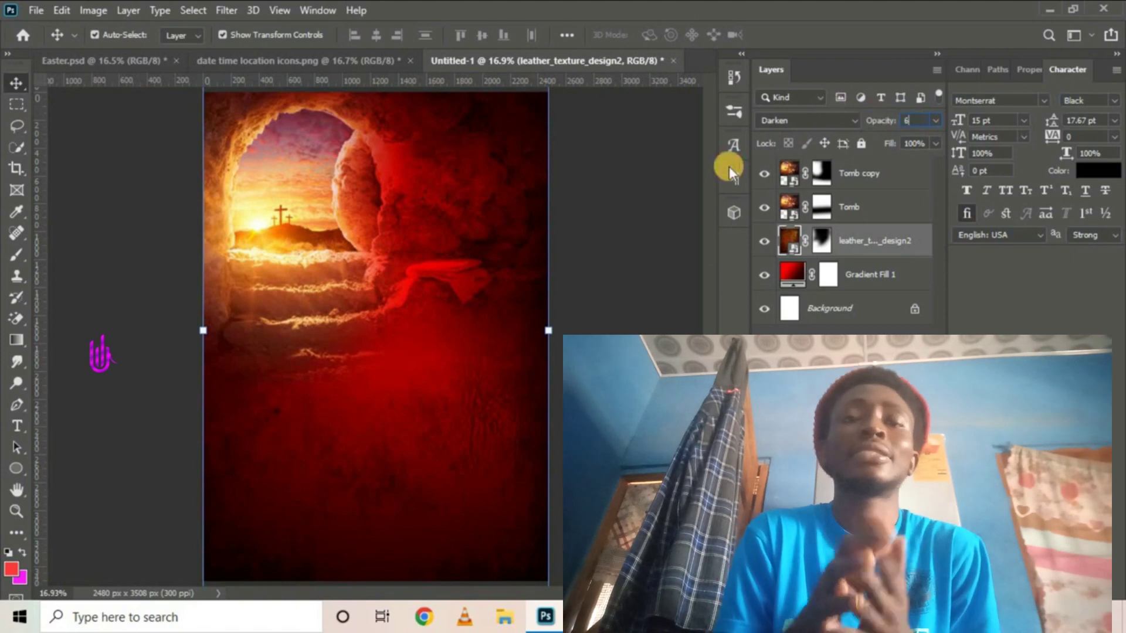
text(7)
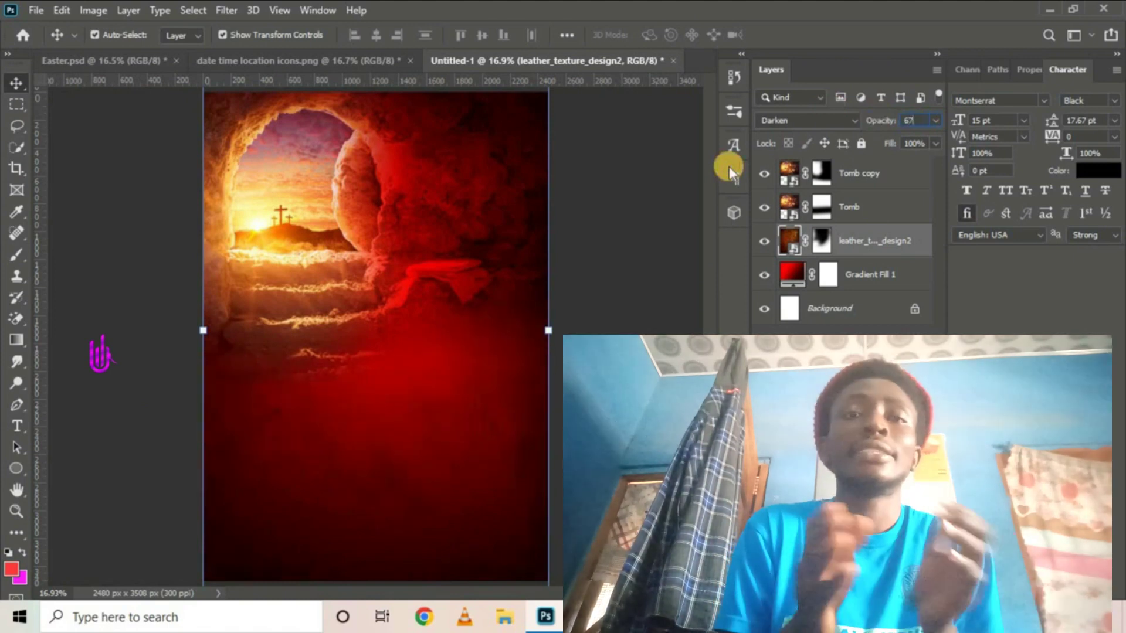
key(Return)
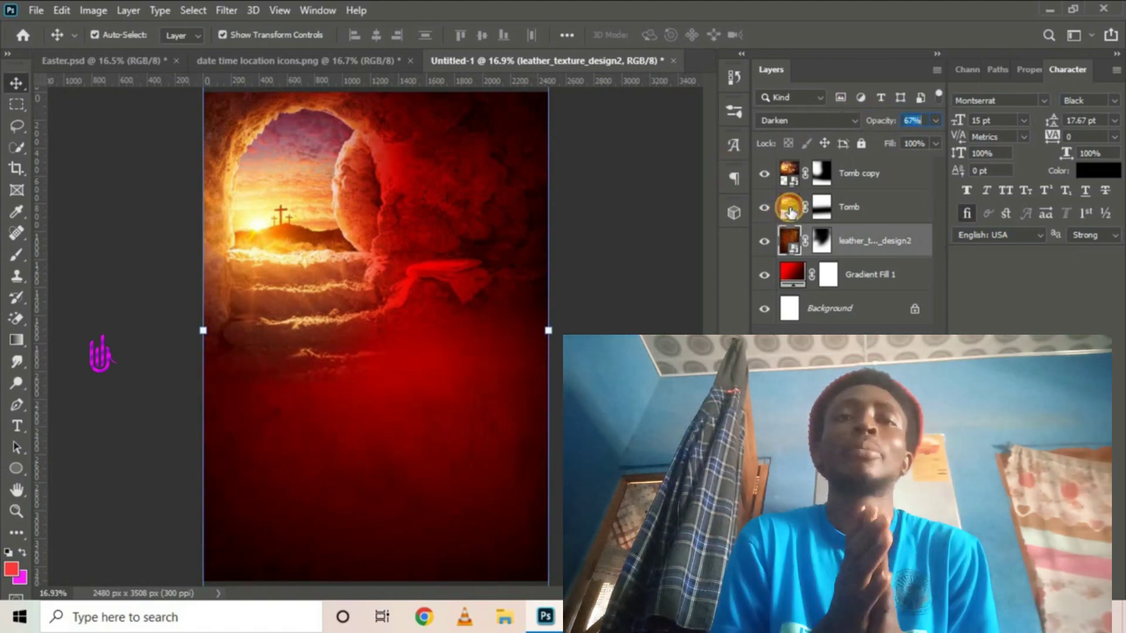
Step: Set the Tomb copy layer's opacity to 60%
click(789, 210)
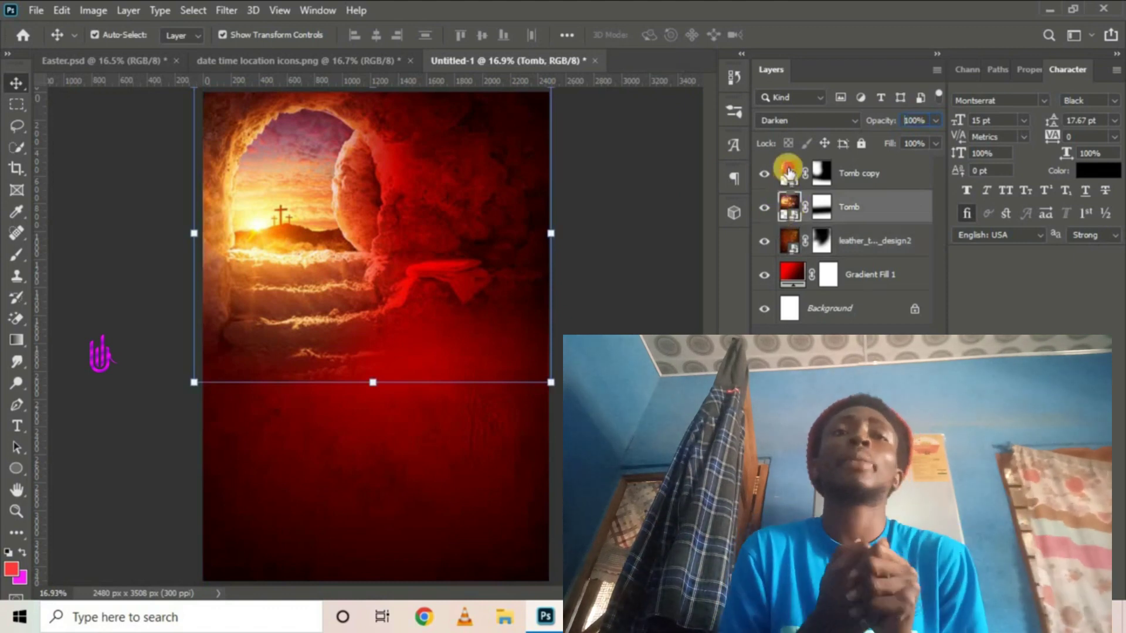
click(789, 173)
click(916, 122)
text(60)
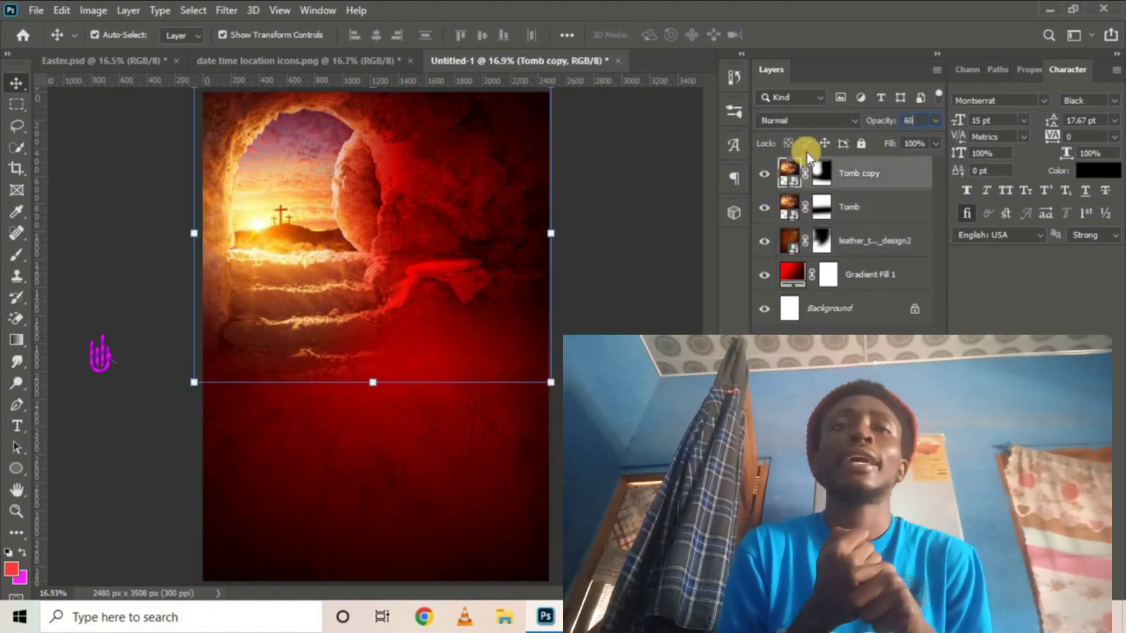
key(Return)
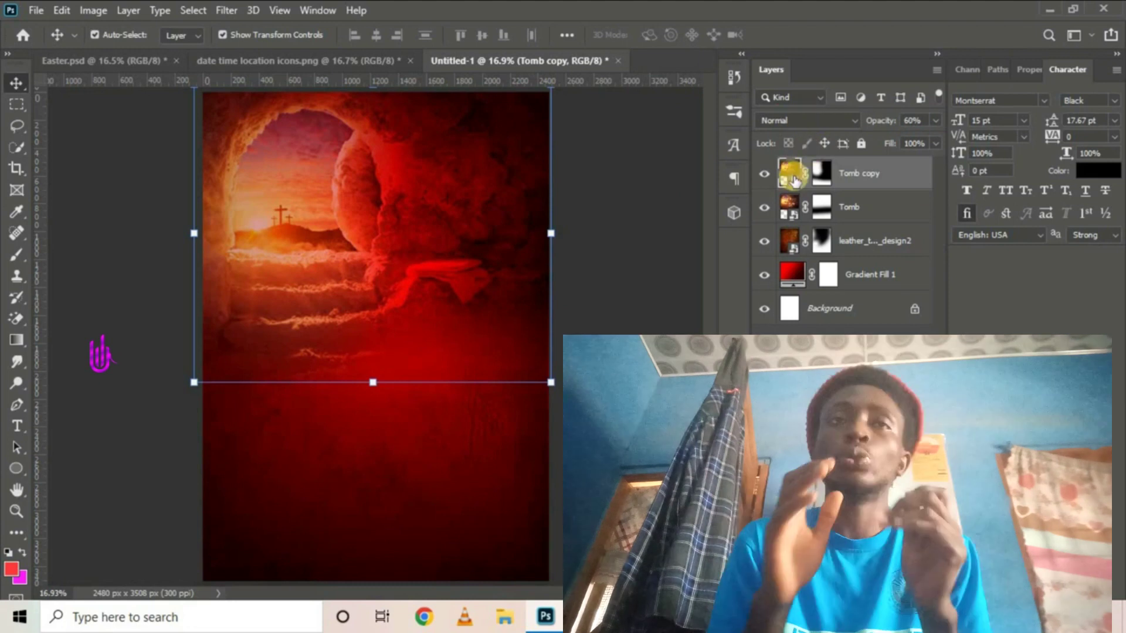
Step: Apply a Gaussian Blur with a 5.0-pixel radius to the Tomb copy layer
click(226, 12)
mouse_move(382, 200)
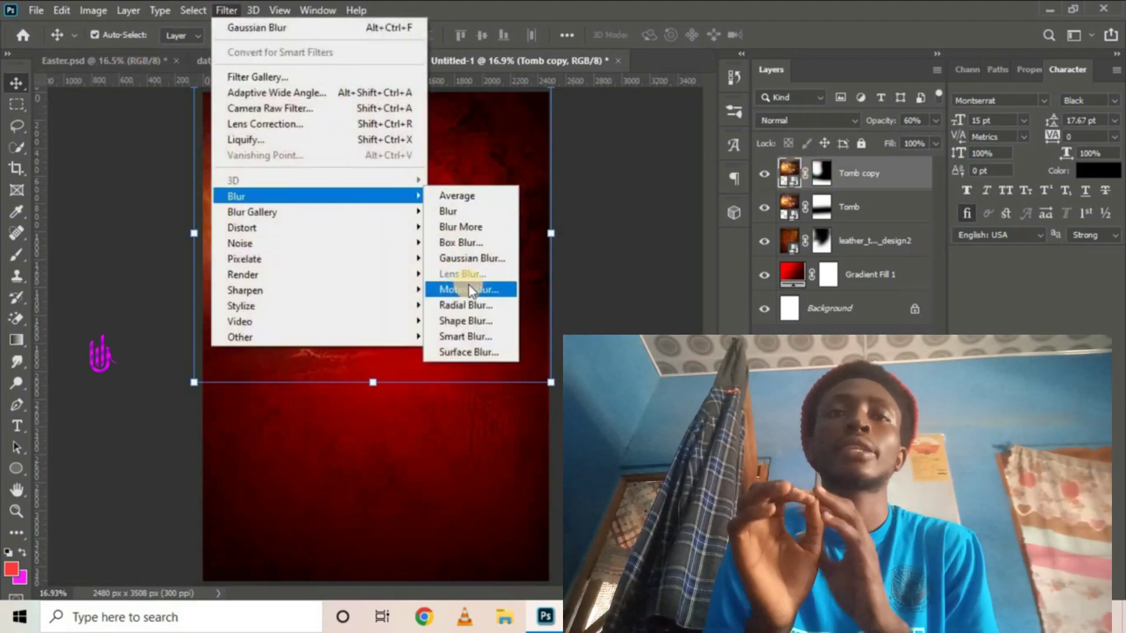
click(485, 264)
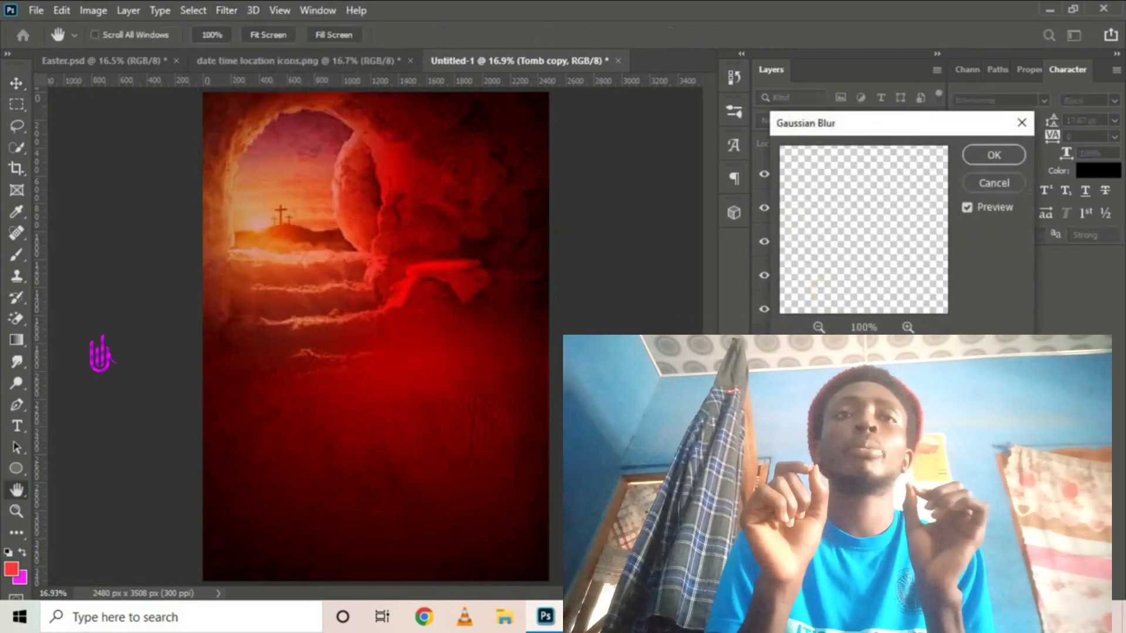
drag(882, 123, 519, 165)
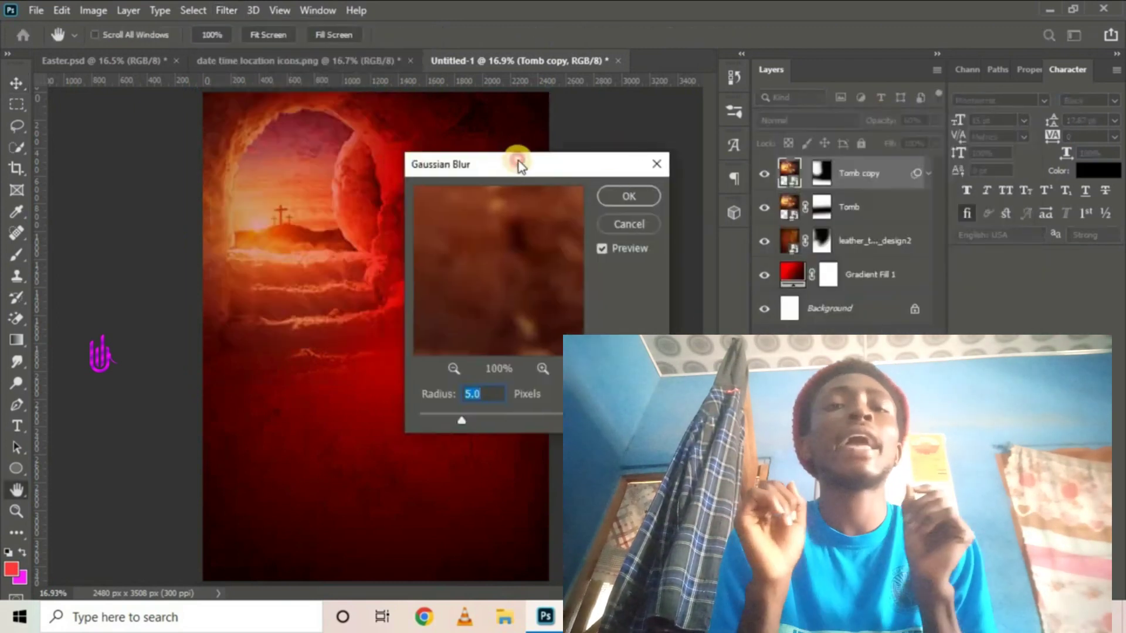
click(622, 199)
key(v)
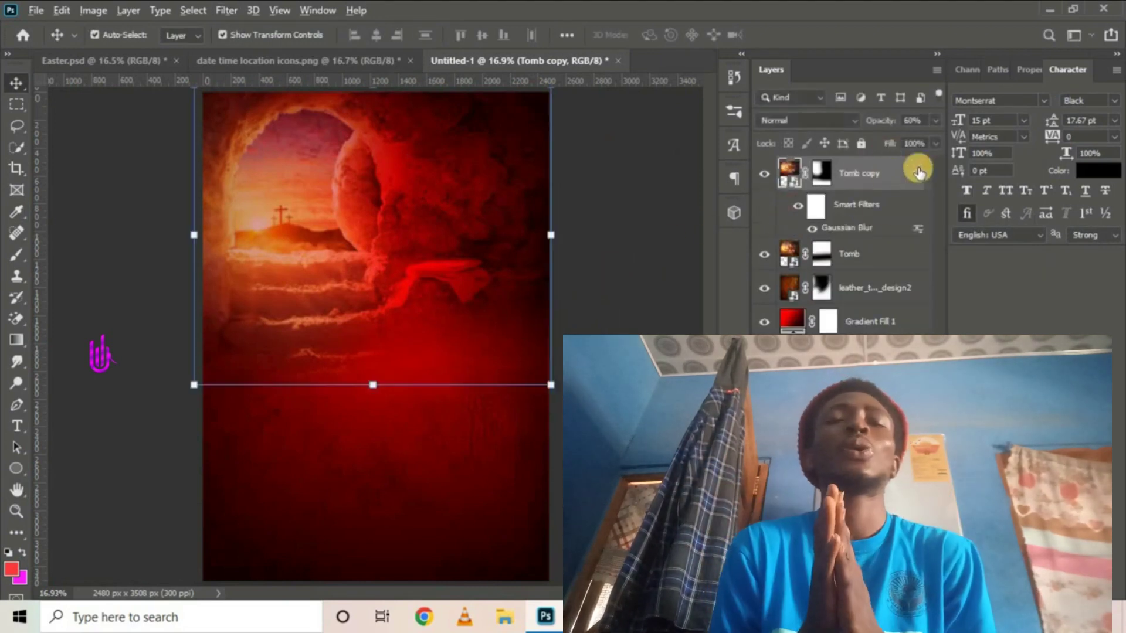
Step: Try a Gaussian Blur with a 5.0-pixel radius on the original Tomb layer
click(853, 254)
click(229, 11)
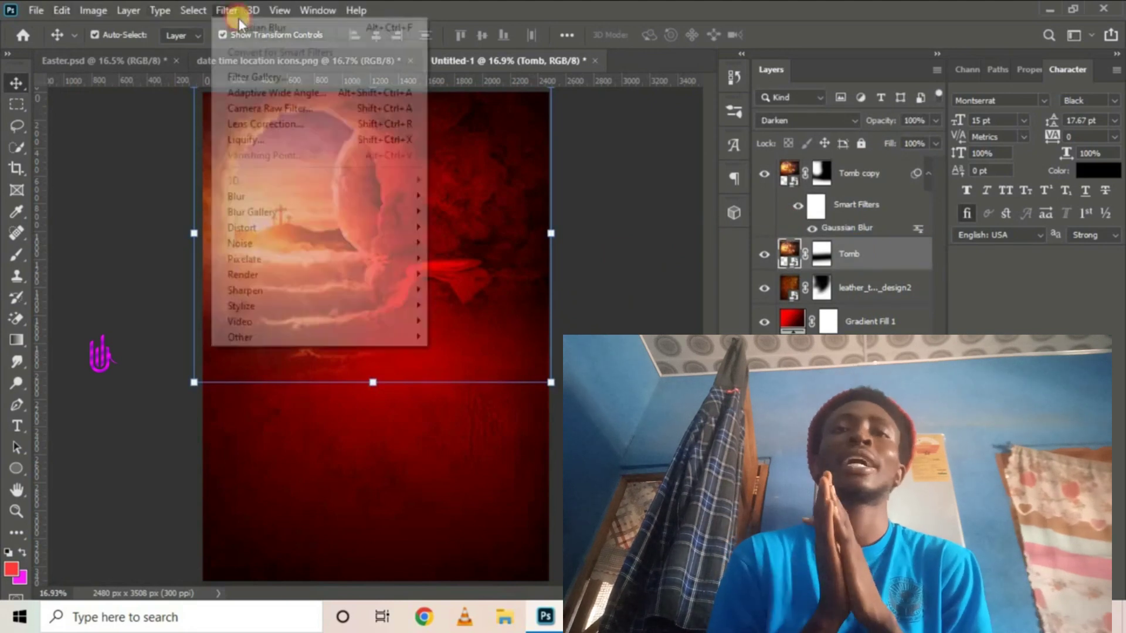
mouse_move(345, 196)
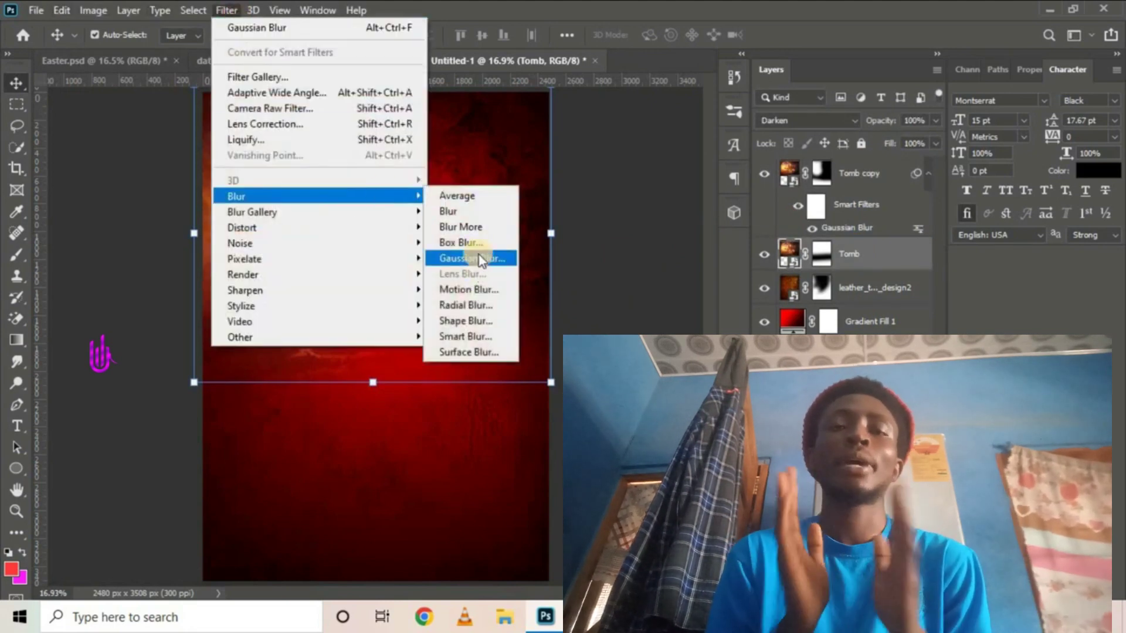
click(472, 258)
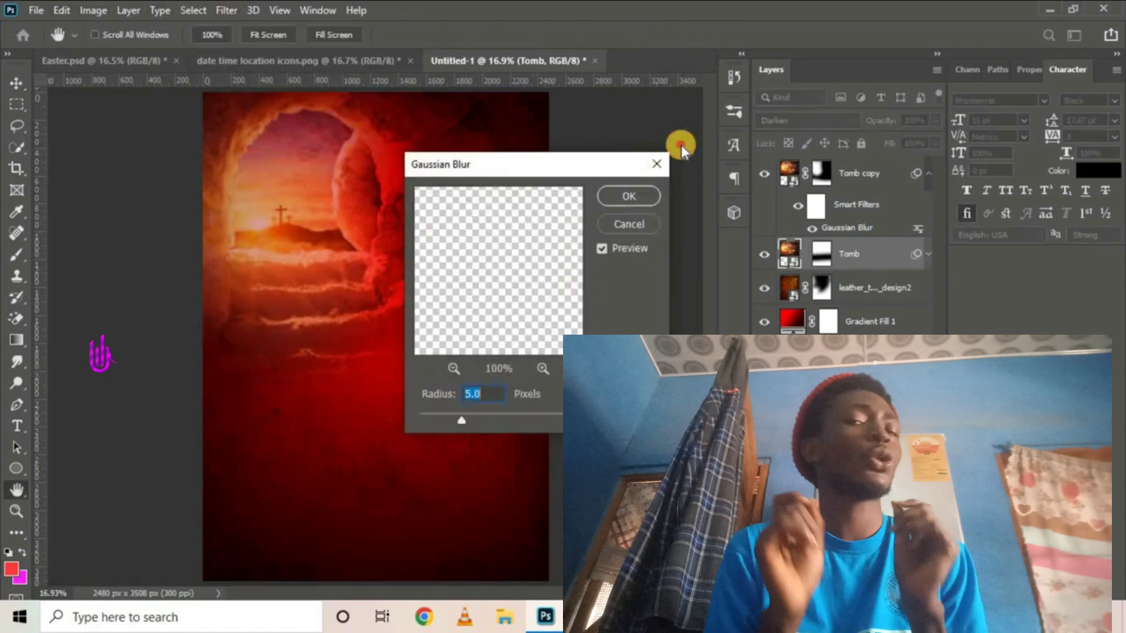
drag(490, 169, 648, 149)
click(783, 177)
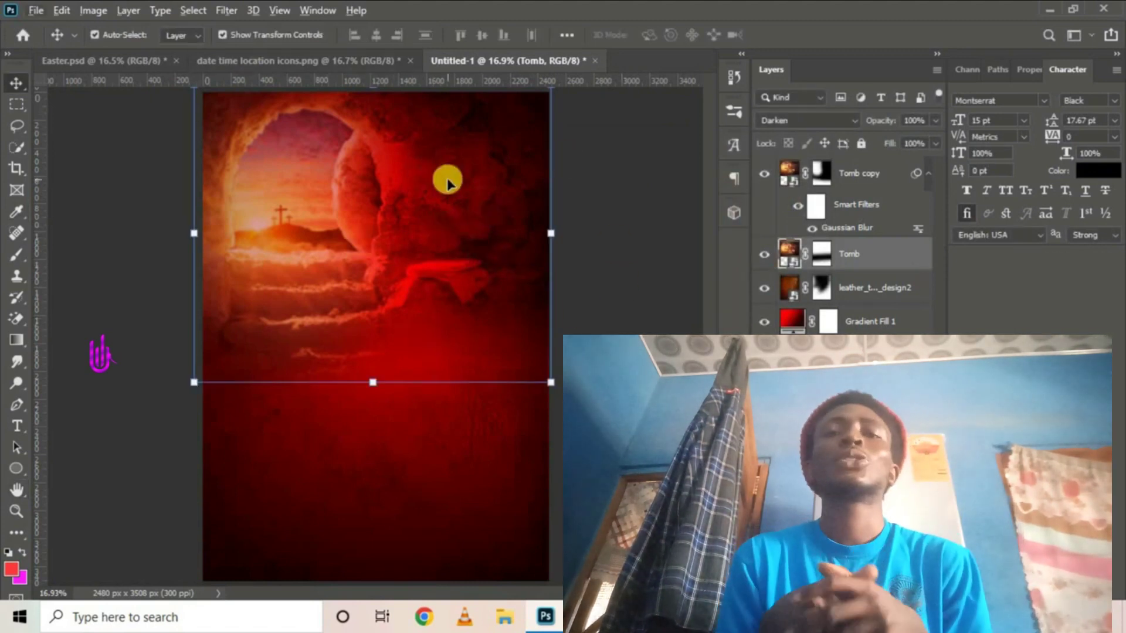
Step: Group all layers from Tomb copy down to Gradient Fill 1 and name the group "Background"
click(857, 179)
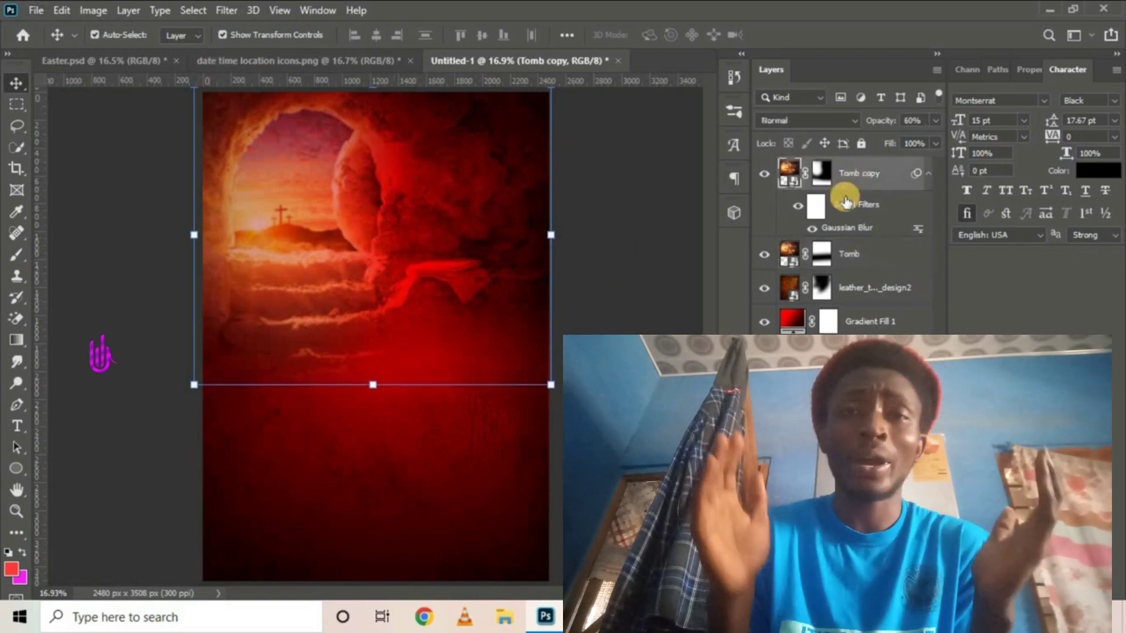
key(6)
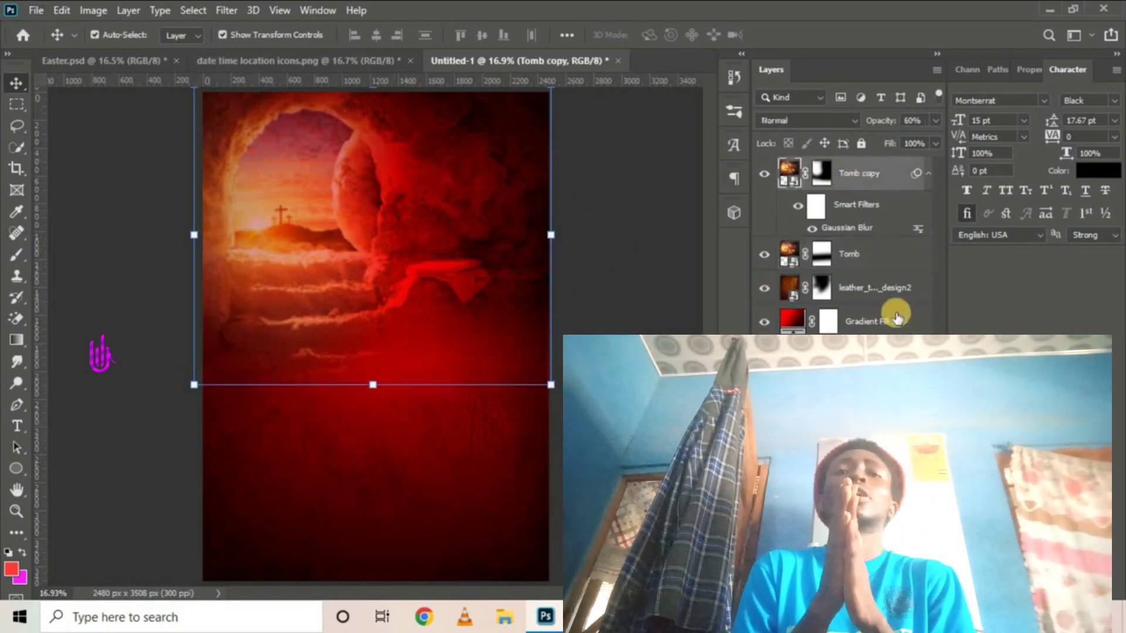
shift+click(867, 321)
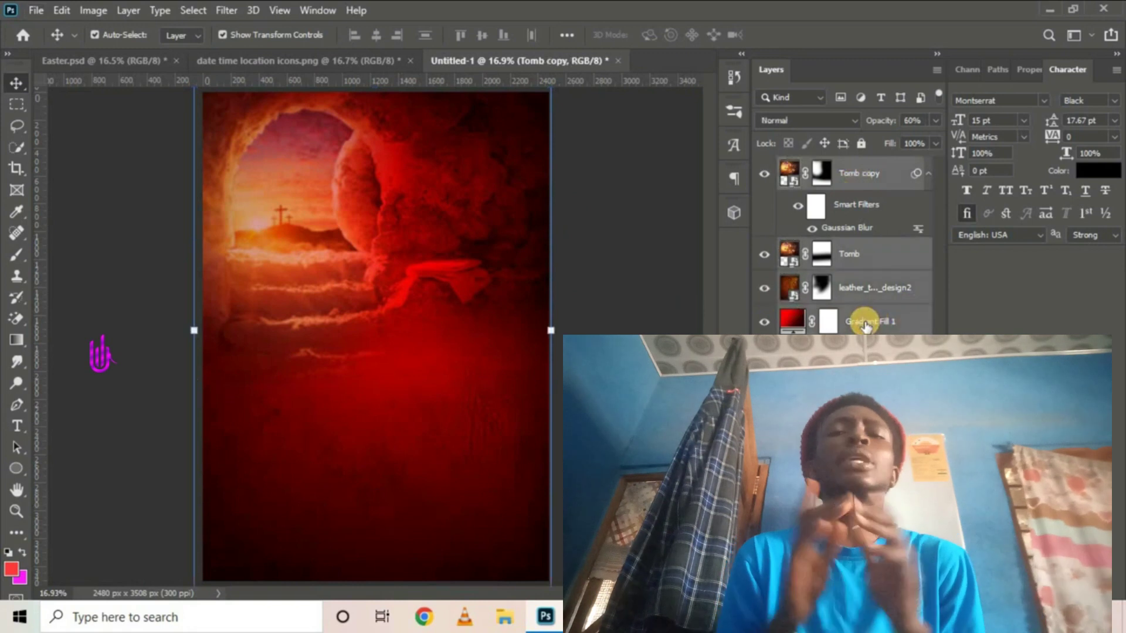
key(ctrl+g)
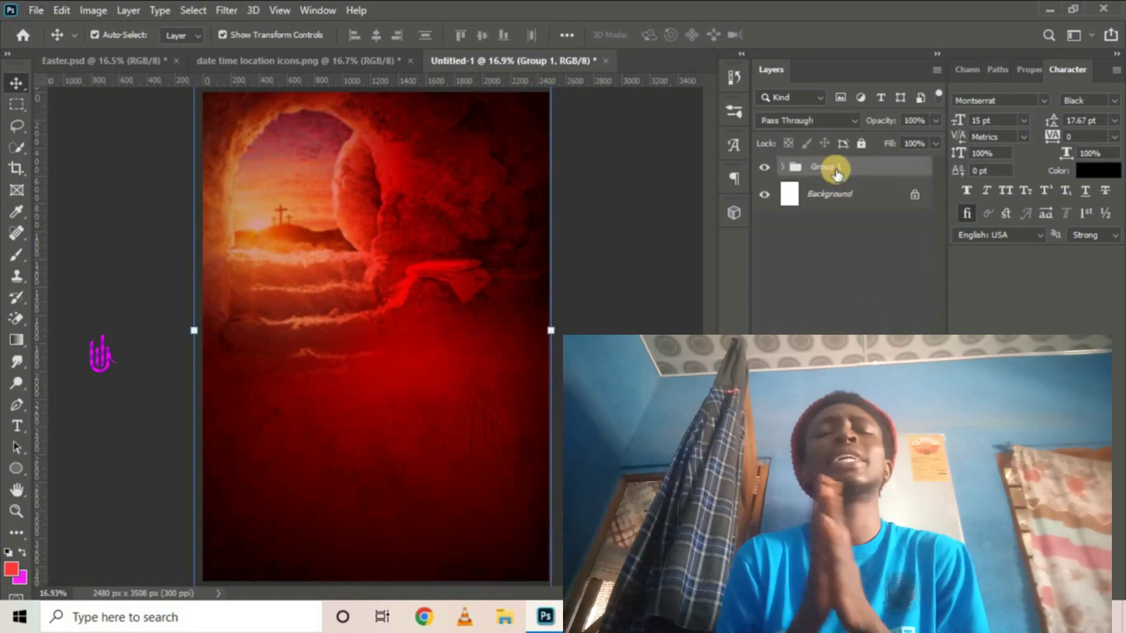
click(834, 168)
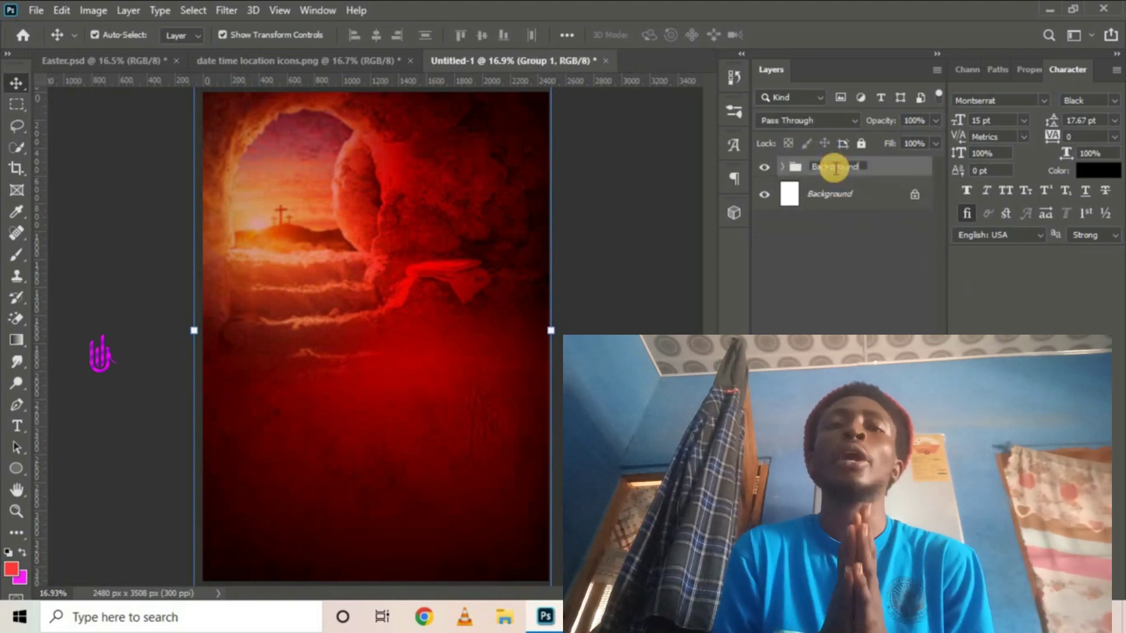
text(Background)
key(Return)
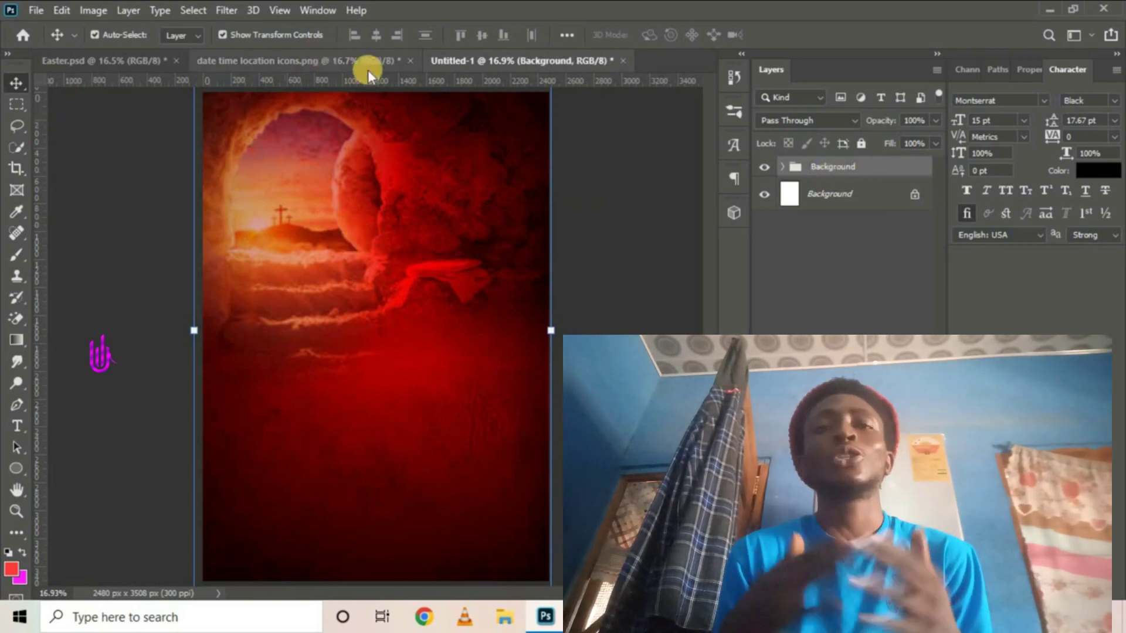
Step: Copy the suited man's portrait from Easter.psd into the new flyer and mask its lower part with black to fade it into the background
click(99, 54)
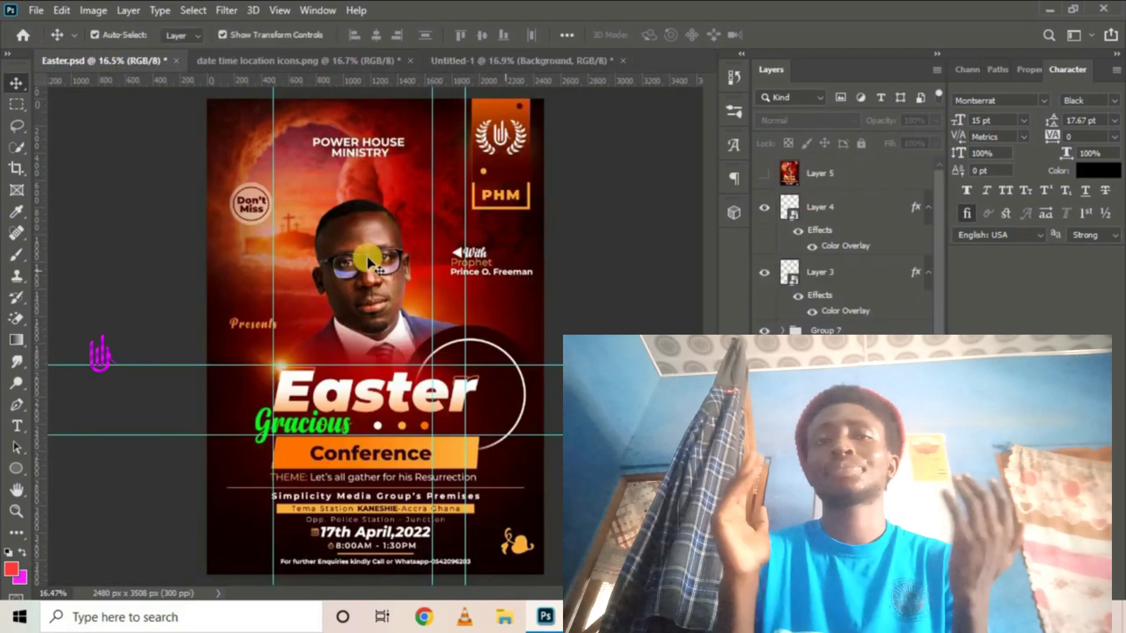
click(368, 259)
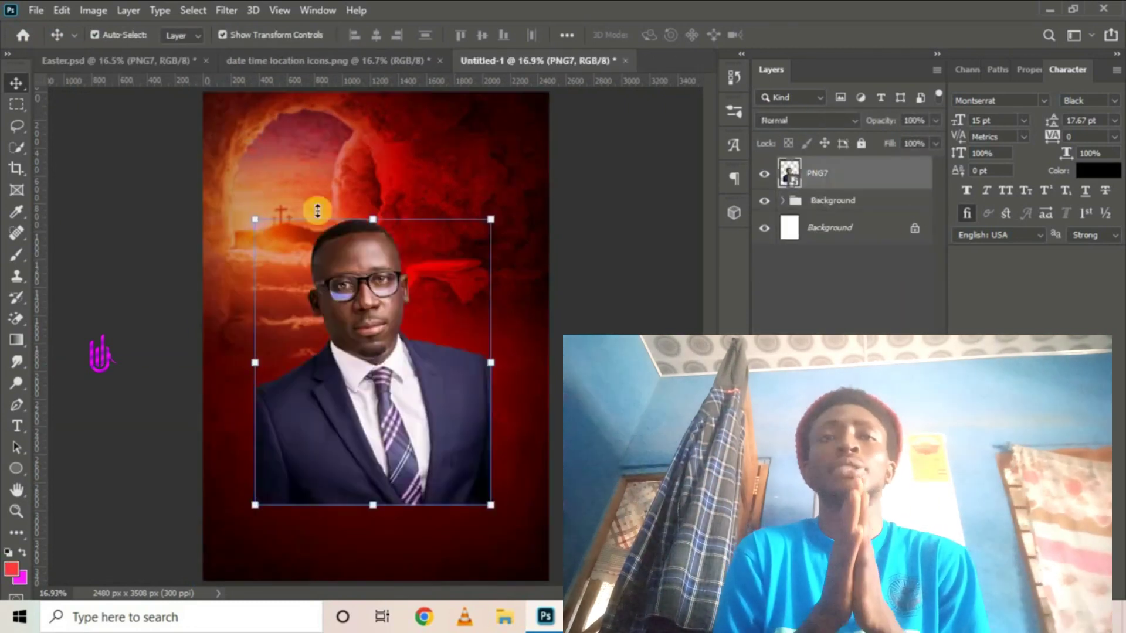
click(21, 554)
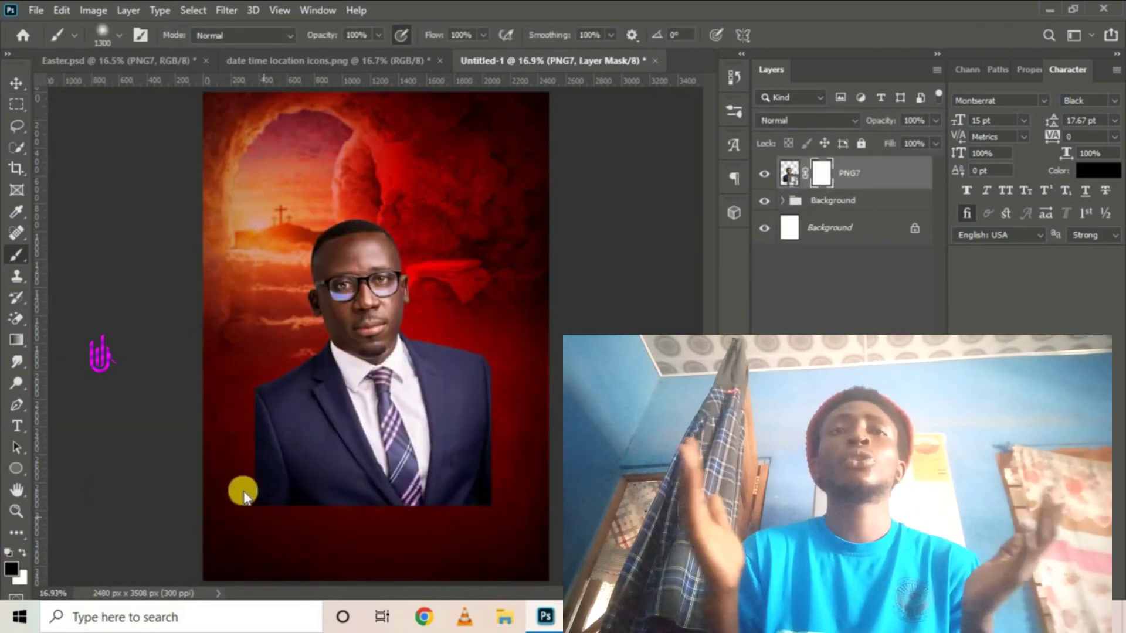
drag(244, 495, 420, 384)
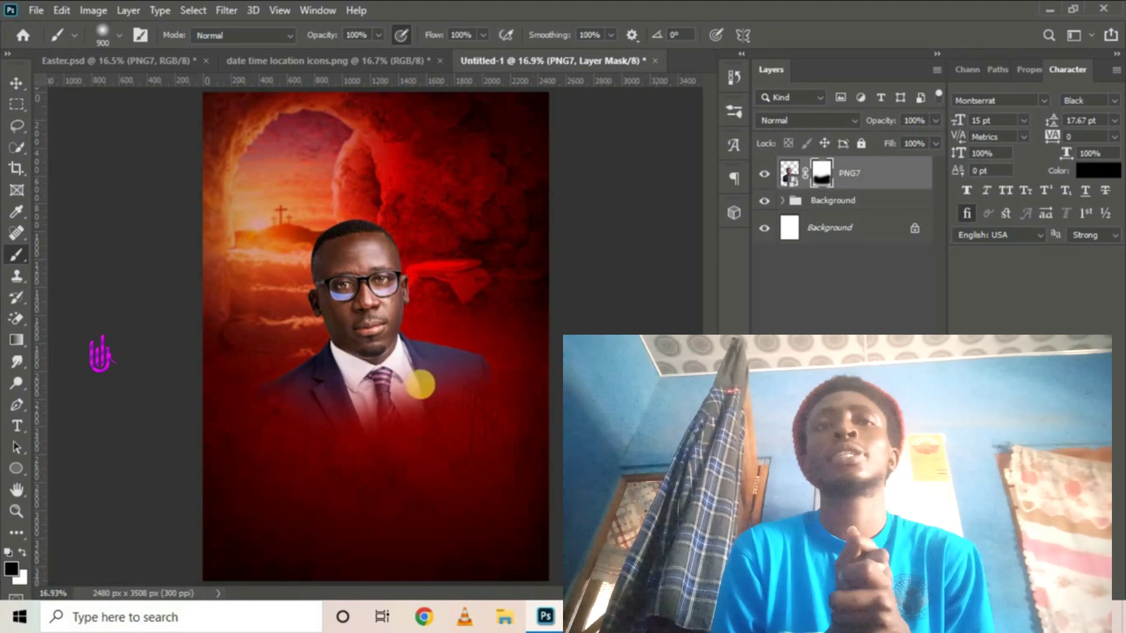
Step: Add the white two-line title "POWER HOUSE" / "MINISTY" above the portrait in Montserrat Bold, 20 pt, centred
click(18, 426)
click(342, 161)
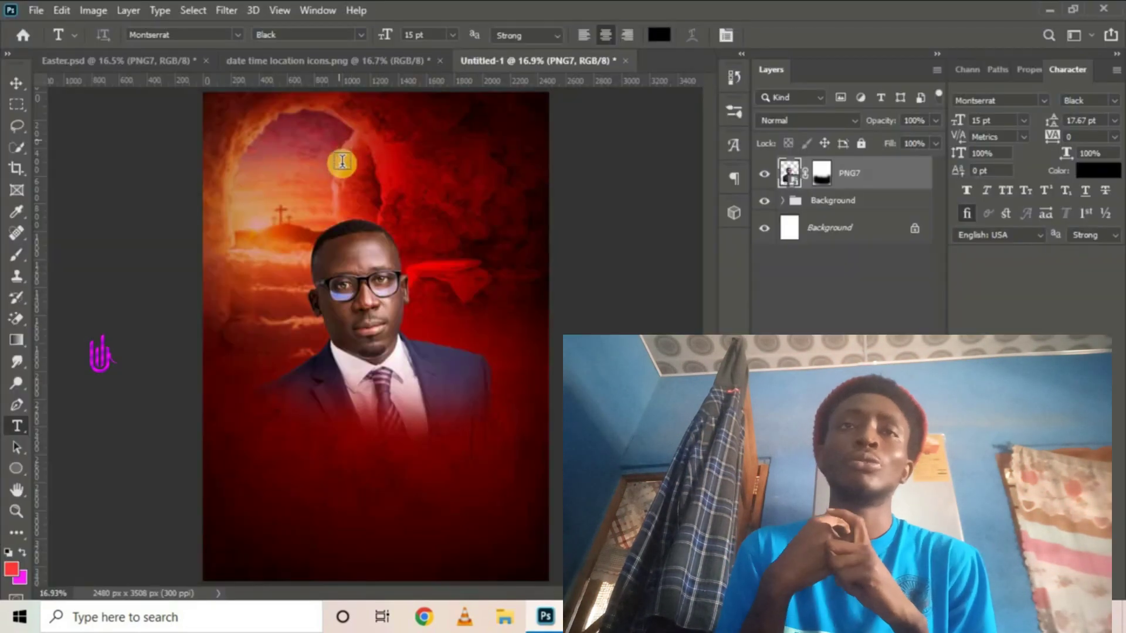
click(237, 34)
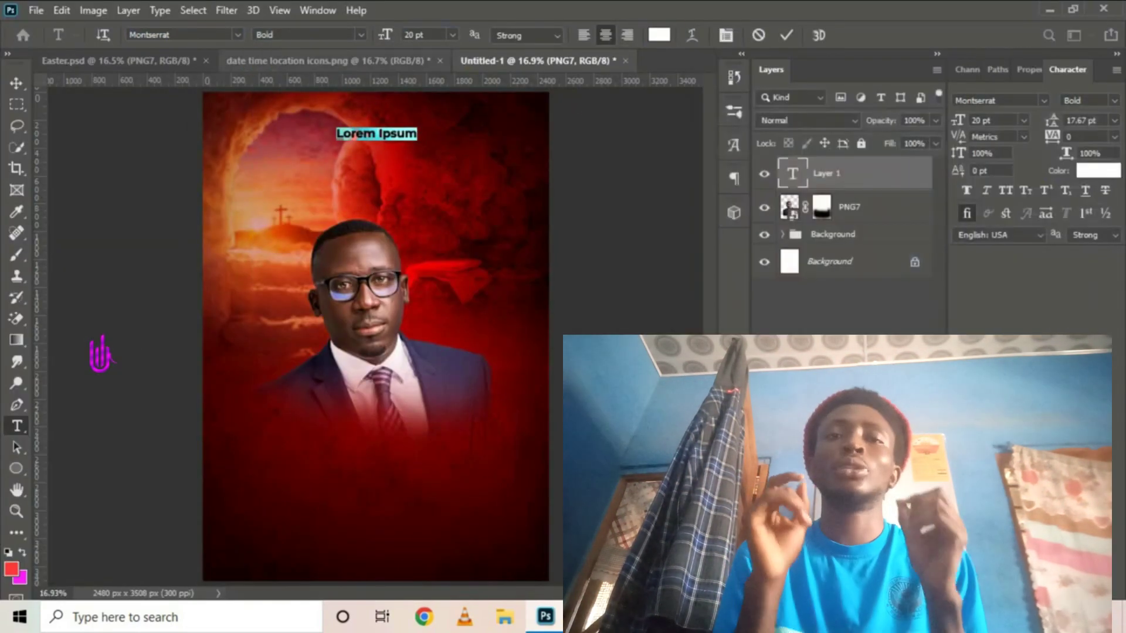
text(POWER HOUSE)
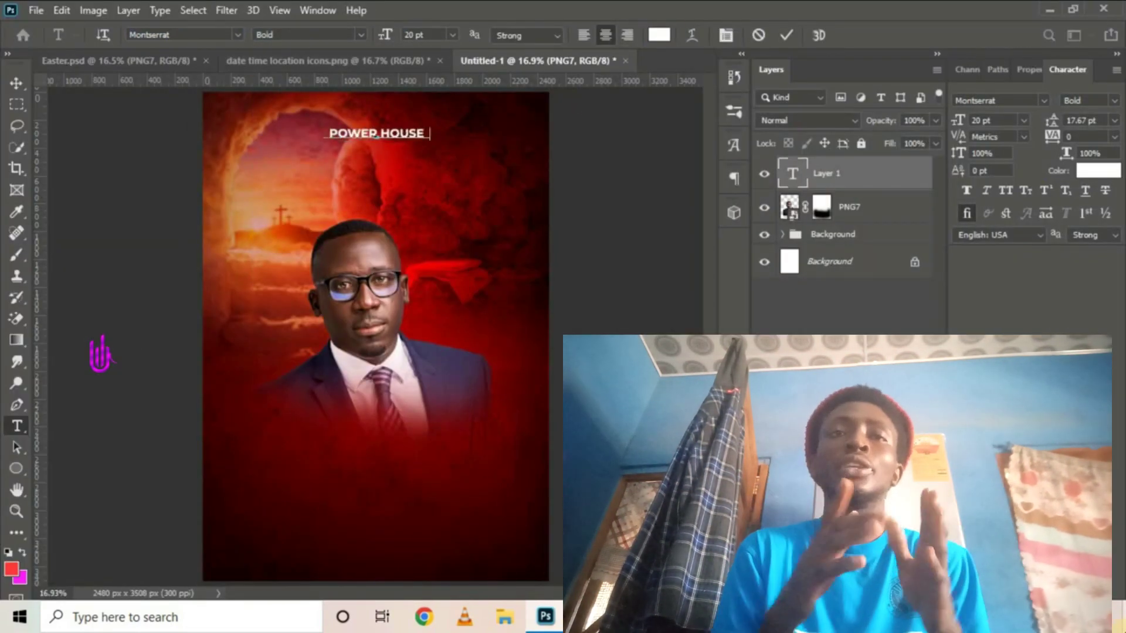
key(Return)
text(MINISTY)
click(787, 35)
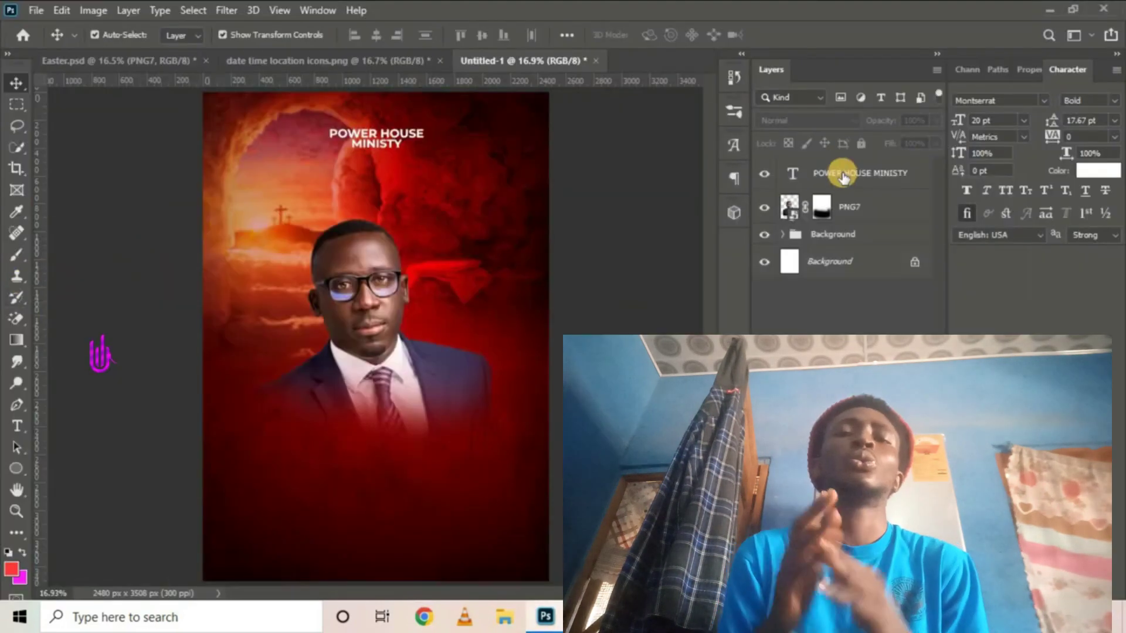
Step: Add the text "Presents" beside the portrait's left shoulder in the Anydore font
key(t)
click(237, 371)
click(238, 34)
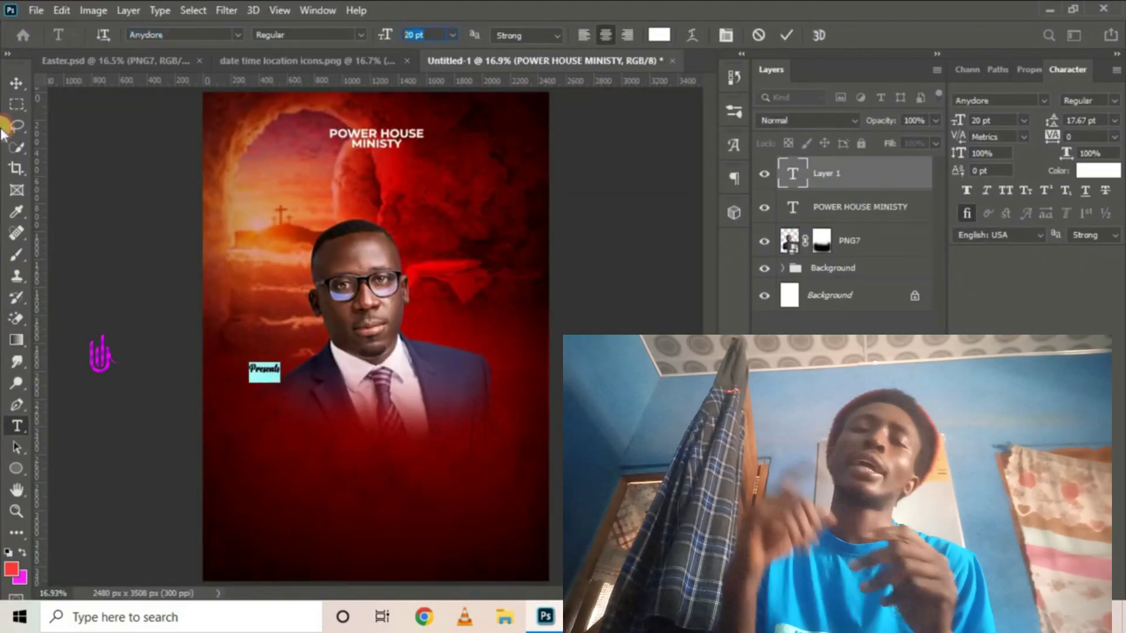